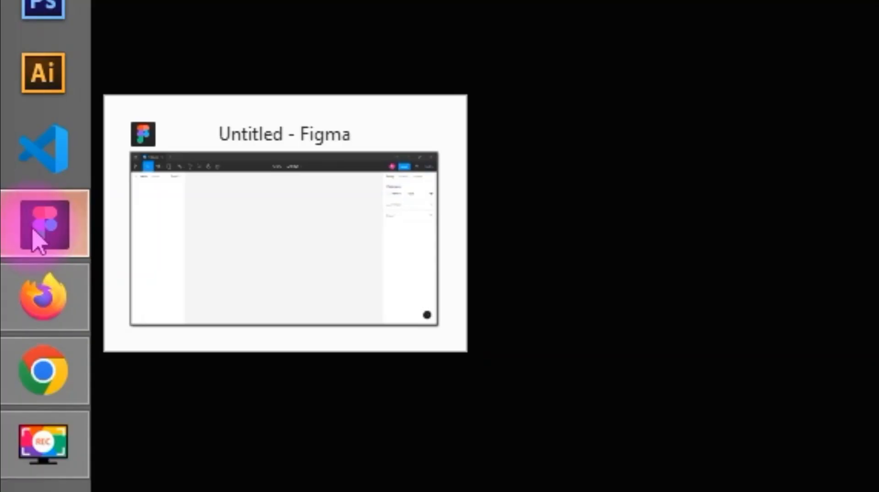
# - Start a new design file and add a Desktop preset frame of 1440 × 1024
pyautogui.click(35, 236)
pyautogui.click(738, 326)
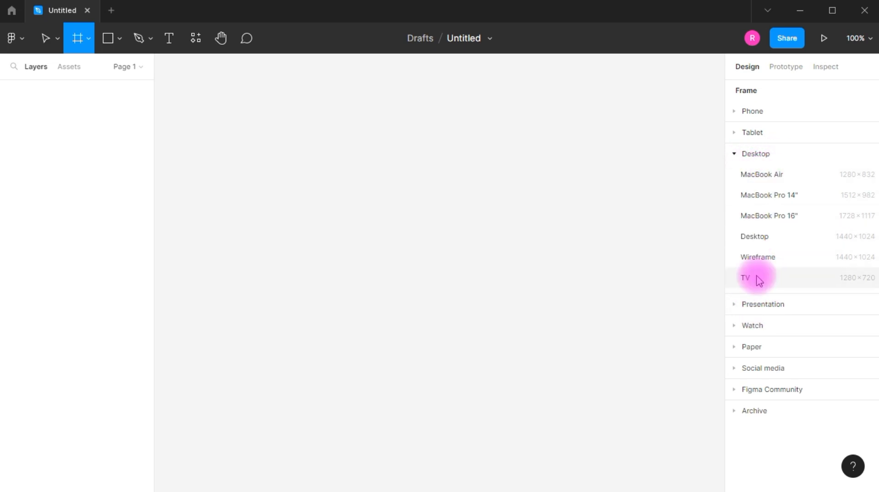
pyautogui.click(754, 237)
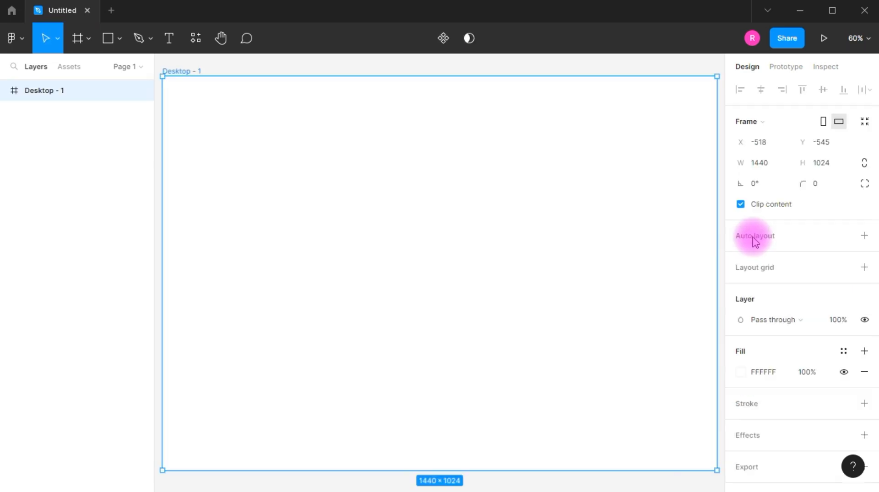
pyautogui.click(452, 276)
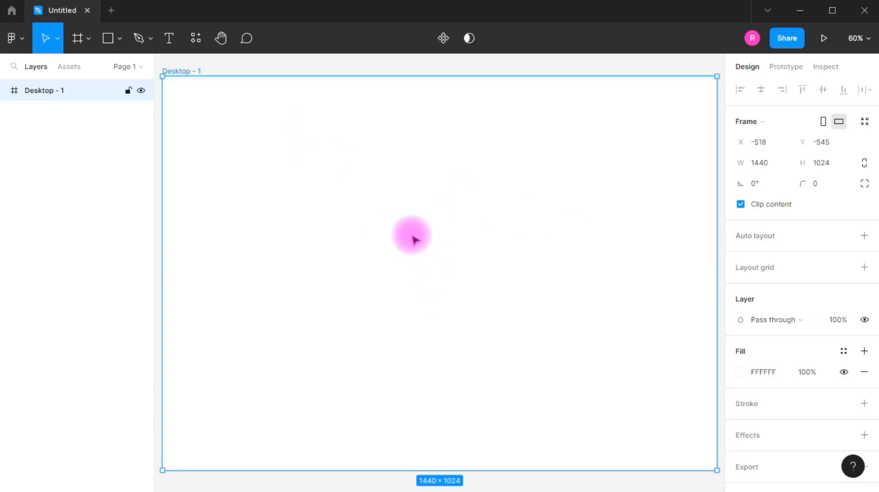
# - Add a second page to the file and rename Page 1 as Landing Page
pyautogui.click(47, 127)
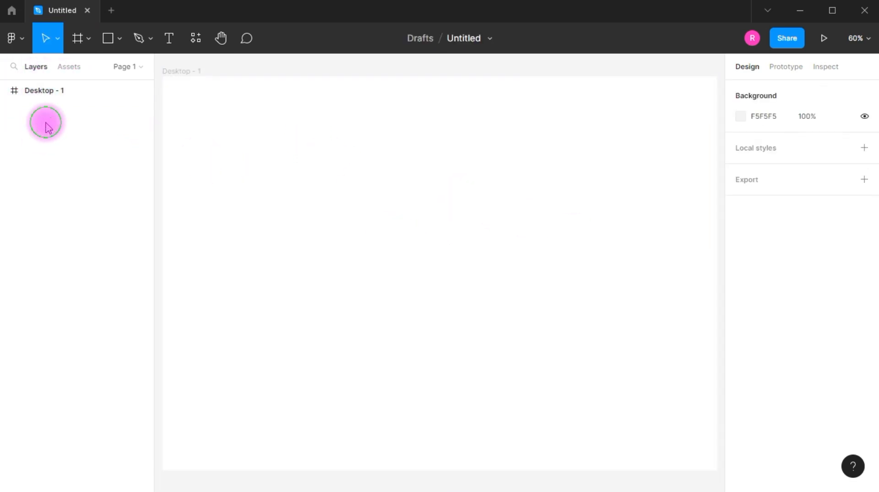
pyautogui.click(139, 93)
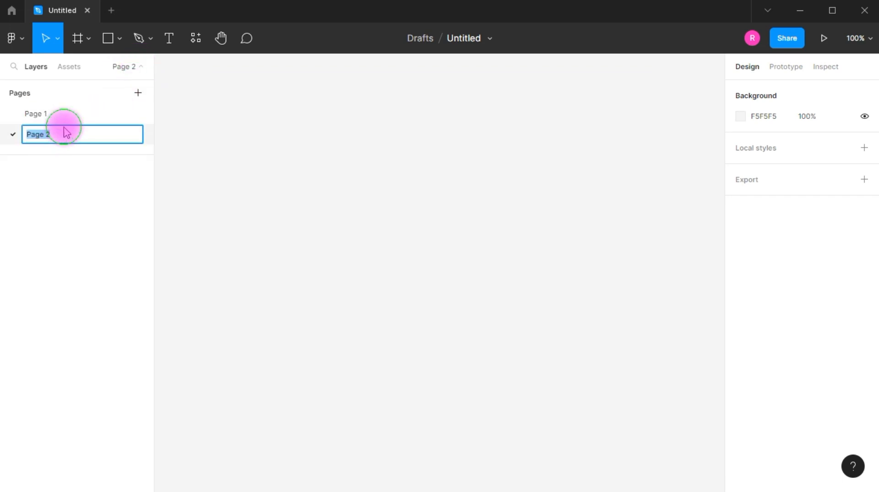
pyautogui.doubleClick(48, 114)
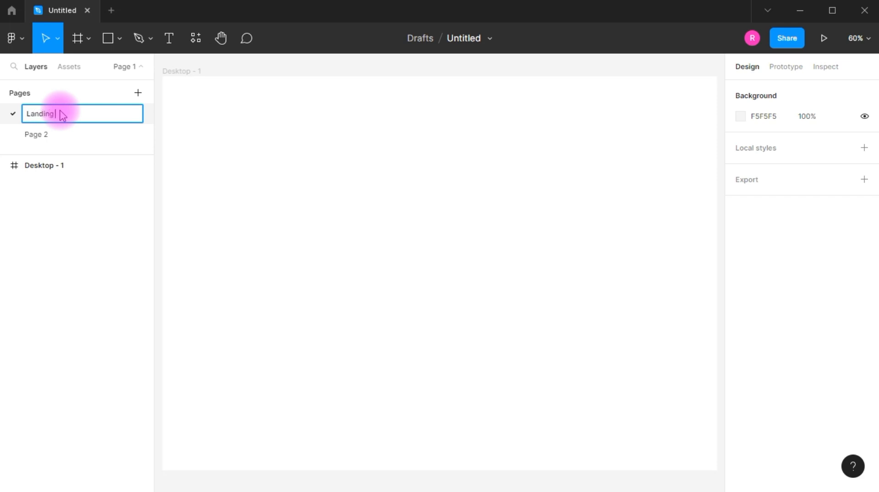
pyautogui.write('Landing Page')
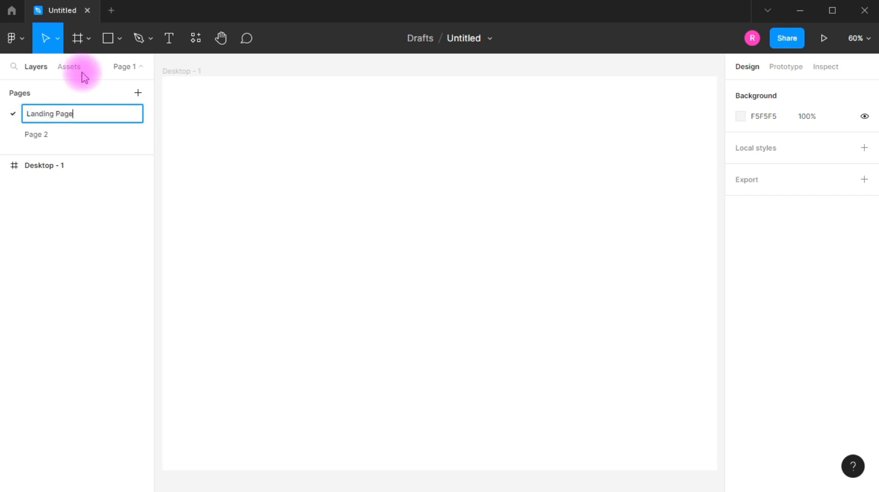
pyautogui.press('Return')
# - Rename Page 2 as Elements & Assets
pyautogui.doubleClick(44, 134)
pyautogui.write('Elements')
pyautogui.doubleClick(69, 134)
pyautogui.click(72, 134)
pyautogui.write('& Assets')
pyautogui.press('Return')
# - Draw a wide rectangular frame on the Elements & Assets page to hold the colour swatches
pyautogui.press('f')
pyautogui.moveTo(230, 111); pyautogui.dragTo(652, 315)
pyautogui.click(315, 352)
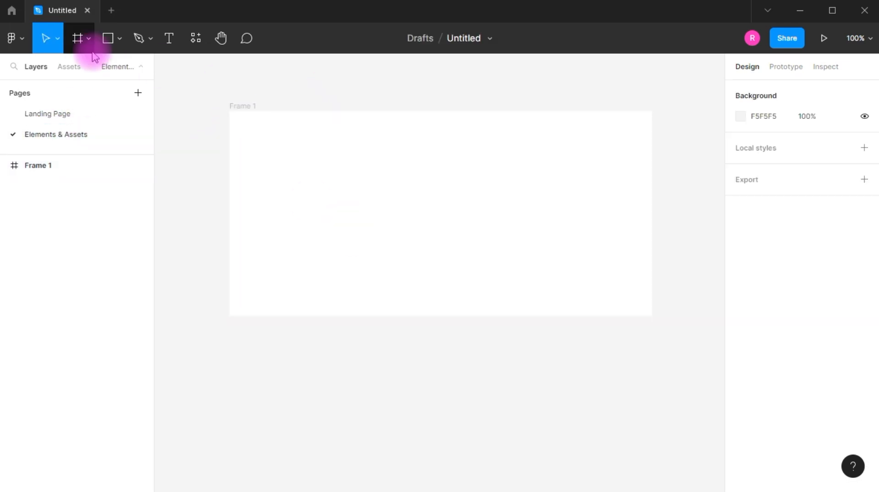
# - Draw a 65 × 65 square near the frame's upper-left corner and fill it with gray 676767
pyautogui.click(119, 38)
pyautogui.click(136, 66)
pyautogui.moveTo(253, 133)
pyautogui.mouseDown()
pyautogui.moveTo(311, 190)
pyautogui.moveTo(296, 175)
pyautogui.mouseUp()
pyautogui.click(740, 350)
pyautogui.moveTo(570, 324); pyautogui.dragTo(569, 262)
# - Duplicate the gray square beside itself and fill the copy with dark red 750000
pyautogui.moveTo(290, 155); pyautogui.dragTo(346, 155)
pyautogui.click(750, 353)
pyautogui.click(740, 351)
pyautogui.moveTo(718, 253)
pyautogui.mouseDown()
pyautogui.moveTo(716, 262)
pyautogui.moveTo(724, 253)
pyautogui.mouseUp()
# - Duplicate the dark red square beside itself and fill the copy with navy 000851
pyautogui.keyDown('alt'); pyautogui.moveTo(333, 157); pyautogui.dragTo(389, 157); pyautogui.keyUp('alt')
pyautogui.click(740, 351)
pyautogui.click(571, 200)
pyautogui.click(674, 340)
pyautogui.moveTo(600, 243); pyautogui.dragTo(742, 277)
pyautogui.click(510, 226)
# - Copy the three colour swatches to the Landing Page and place them above the Desktop - 1 frame
pyautogui.moveTo(445, 198); pyautogui.dragTo(255, 130)
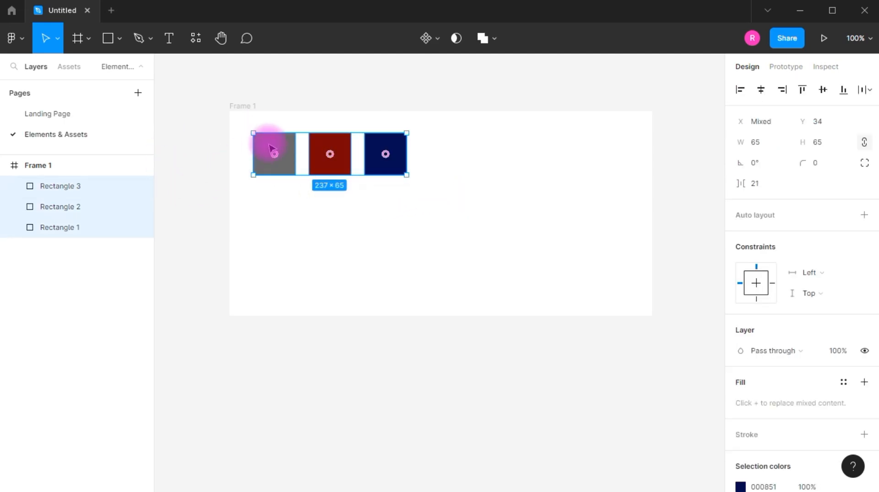
pyautogui.rightClick(268, 145)
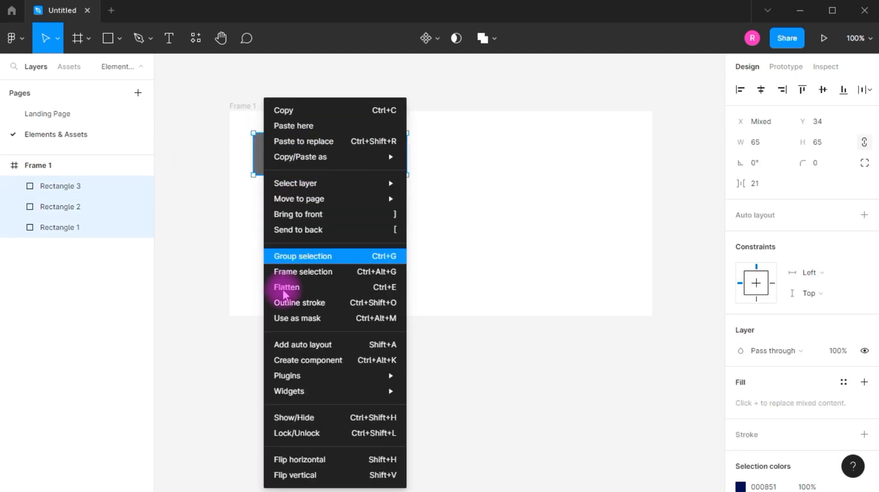
pyautogui.click(288, 111)
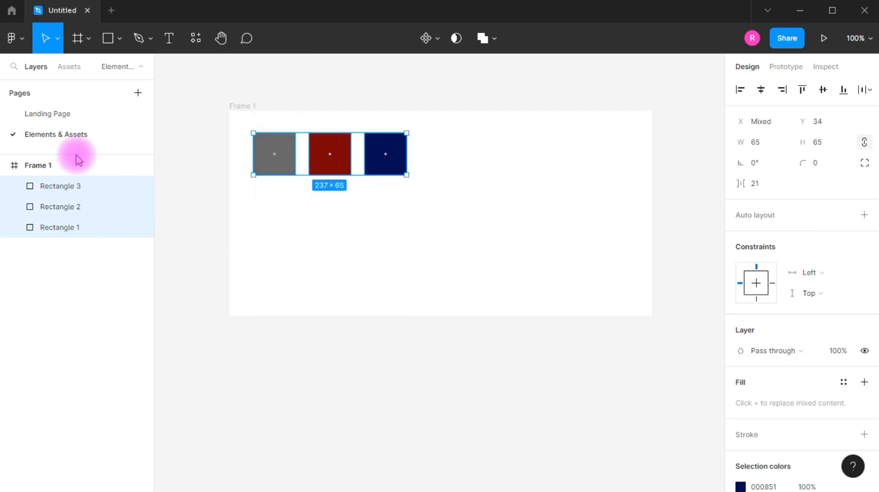
pyautogui.click(51, 114)
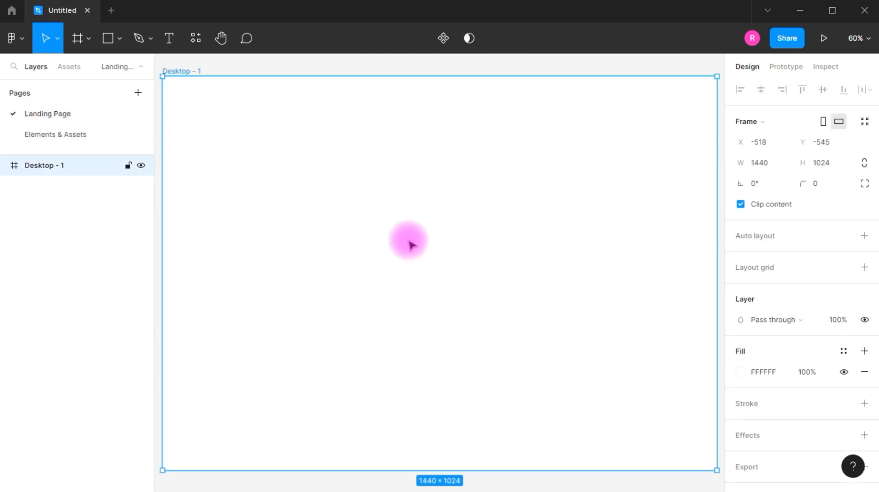
pyautogui.scroll(-3, 409, 238)
pyautogui.scroll(5, 394, 96)
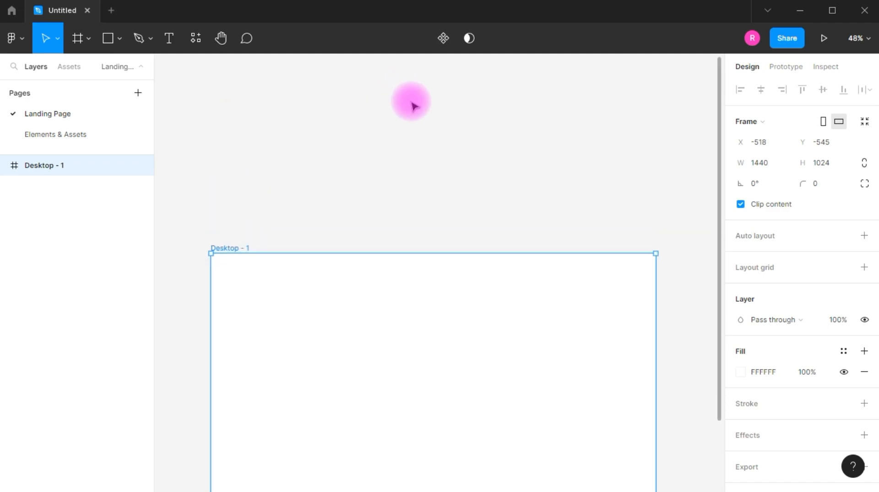
pyautogui.scroll(-3, 337, 245)
pyautogui.click(408, 104)
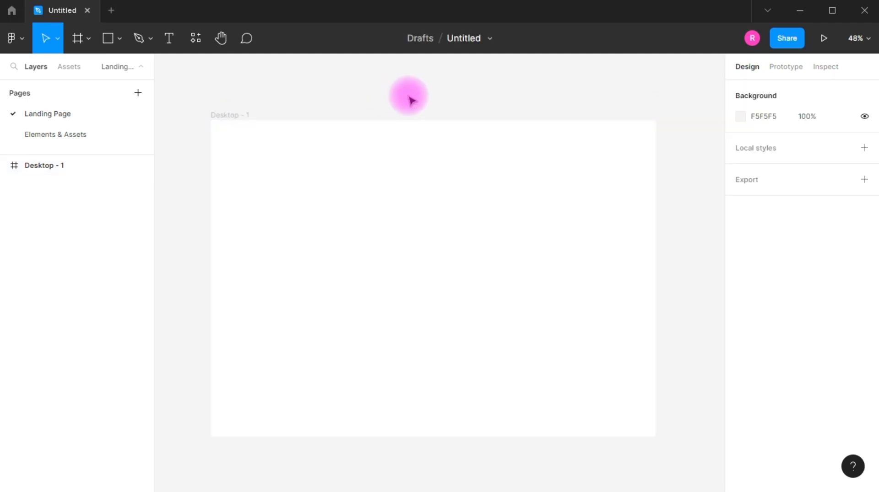
pyautogui.hotkey('ctrl', 'v')
pyautogui.moveTo(435, 273); pyautogui.dragTo(362, 93)
# - Fill the Desktop - 1 frame with the gray sampled from the first swatch
pyautogui.click(266, 192)
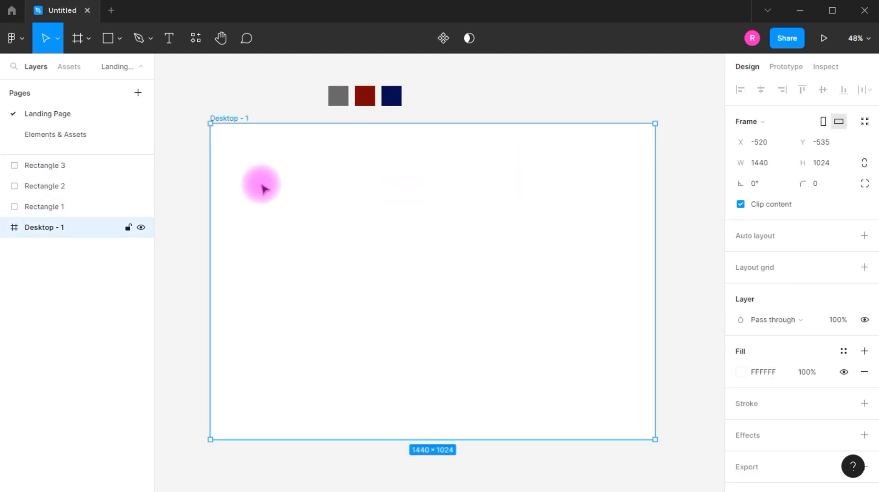
pyautogui.click(740, 372)
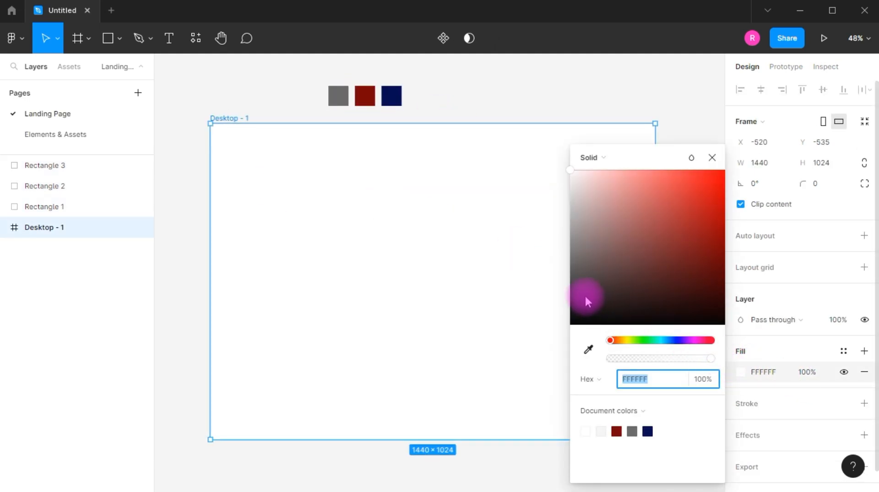
pyautogui.click(588, 350)
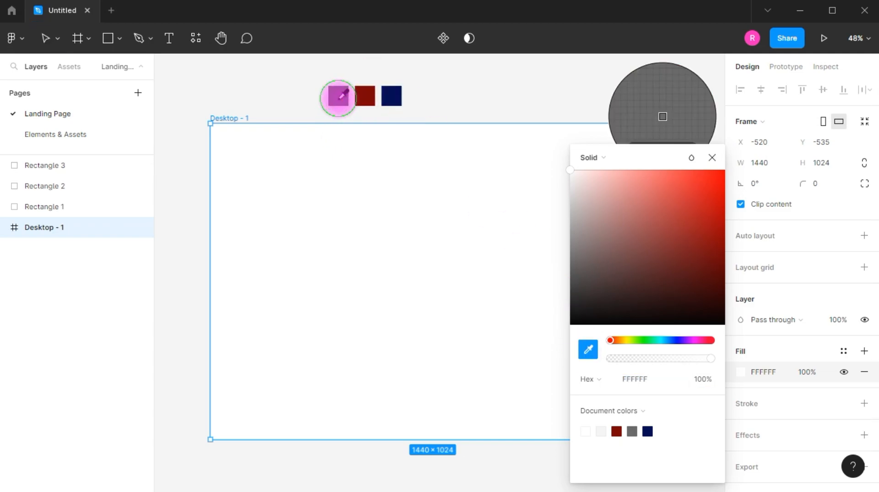
pyautogui.click(339, 97)
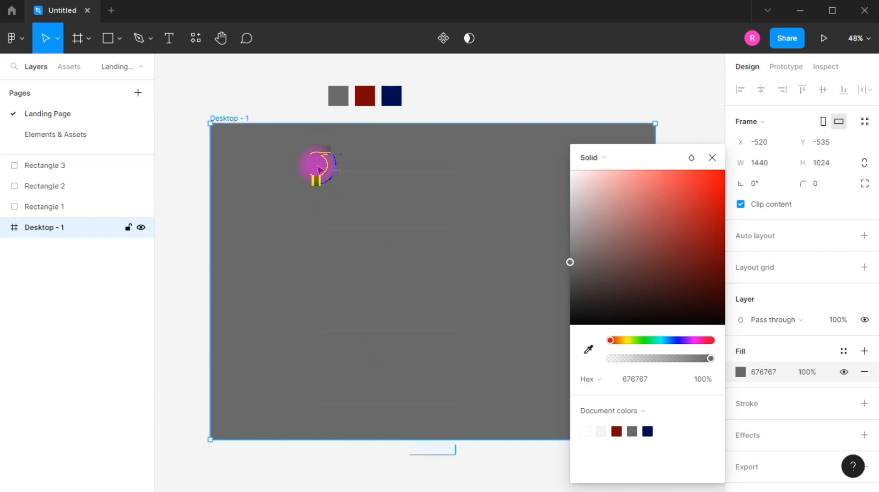
pyautogui.rightClick(319, 169)
pyautogui.press('Escape')
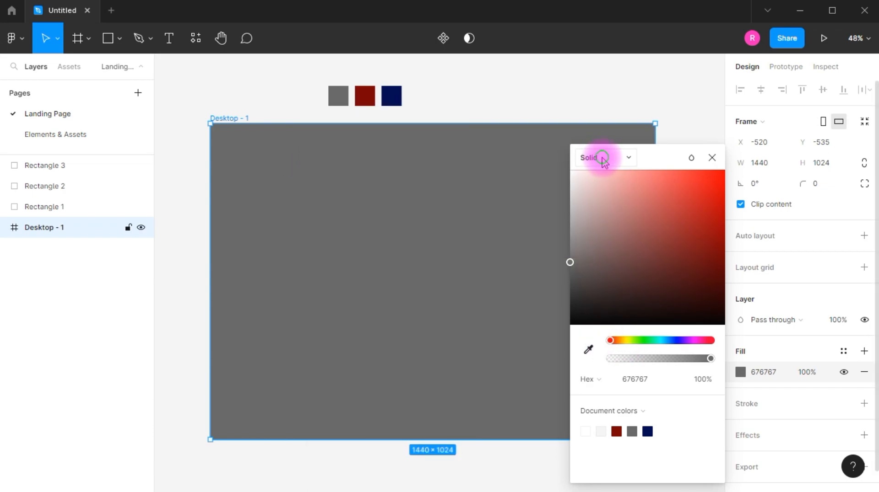
# - Change the frame's fill to a linear gradient and add a middle stop in the sampled dark red
pyautogui.click(602, 158)
pyautogui.click(593, 177)
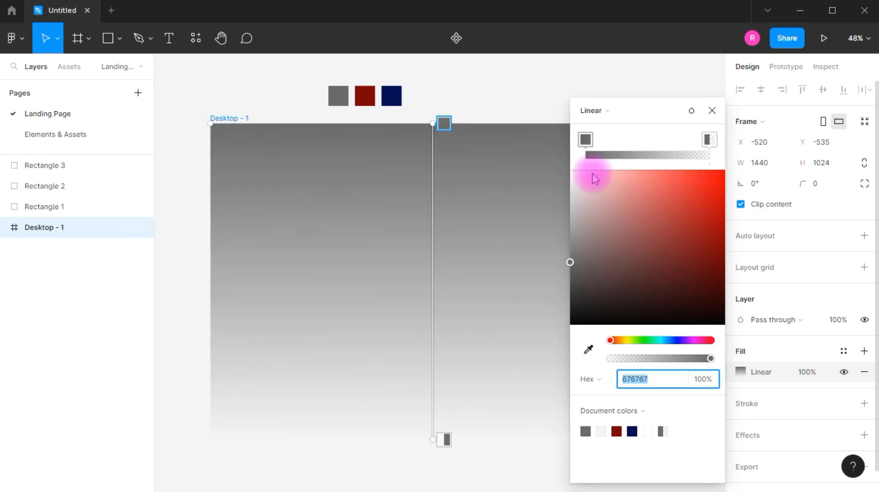
pyautogui.click(644, 155)
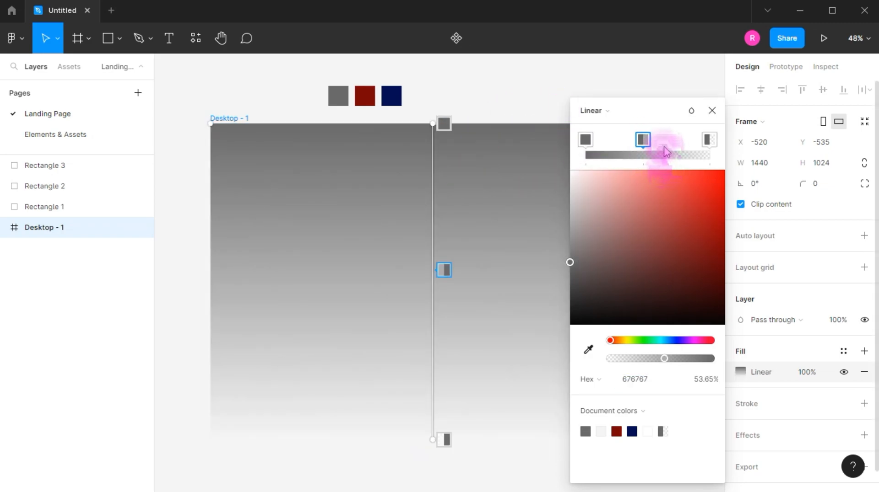
pyautogui.click(588, 350)
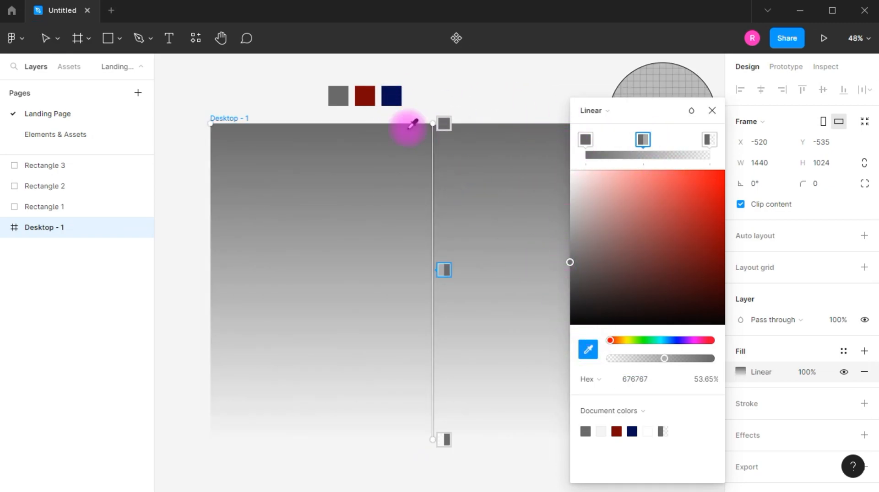
pyautogui.click(366, 96)
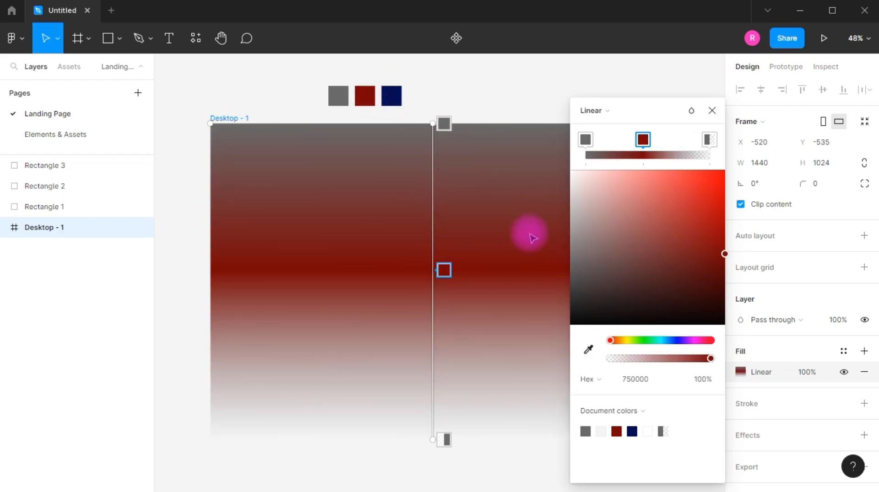
# - Set the gradient's last stop to the navy sampled from the third swatch
pyautogui.click(708, 140)
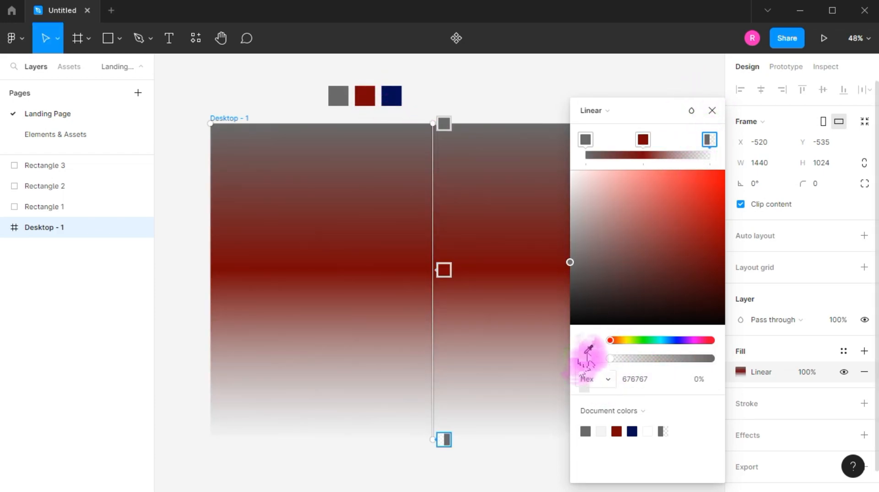
pyautogui.click(588, 350)
pyautogui.click(392, 95)
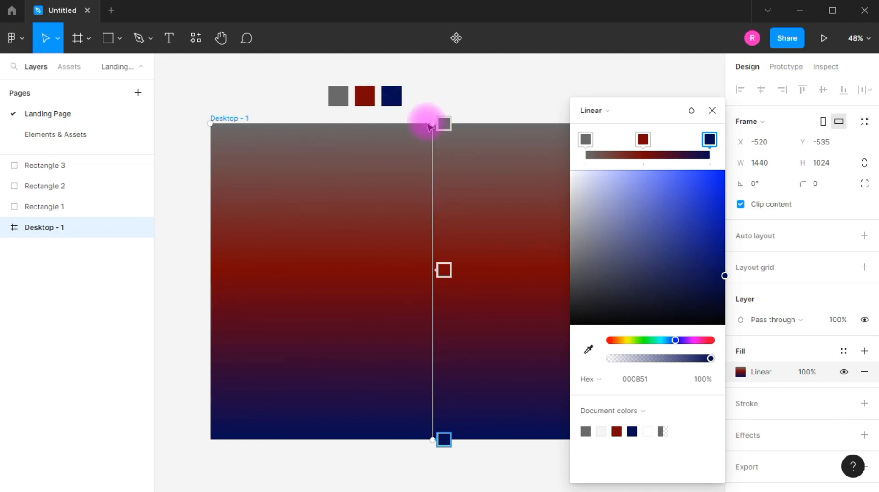
pyautogui.click(711, 111)
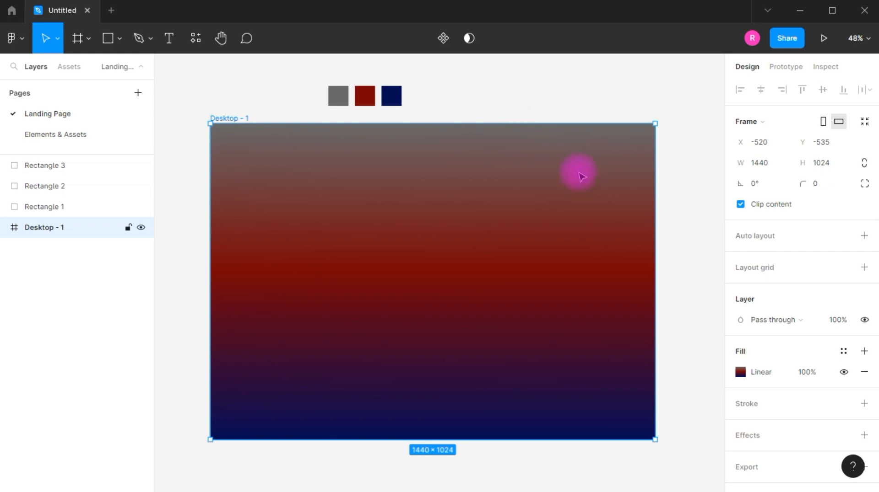
# - Angle the frame's gradient diagonally, with gray starting at the lower-left corner and navy ending toward the upper right
pyautogui.click(391, 96)
pyautogui.click(470, 251)
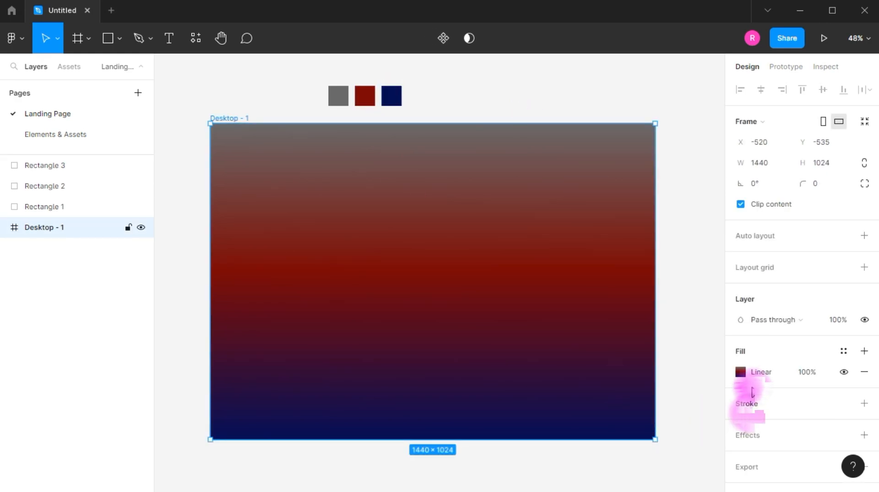
pyautogui.click(740, 372)
pyautogui.moveTo(432, 121); pyautogui.dragTo(213, 105)
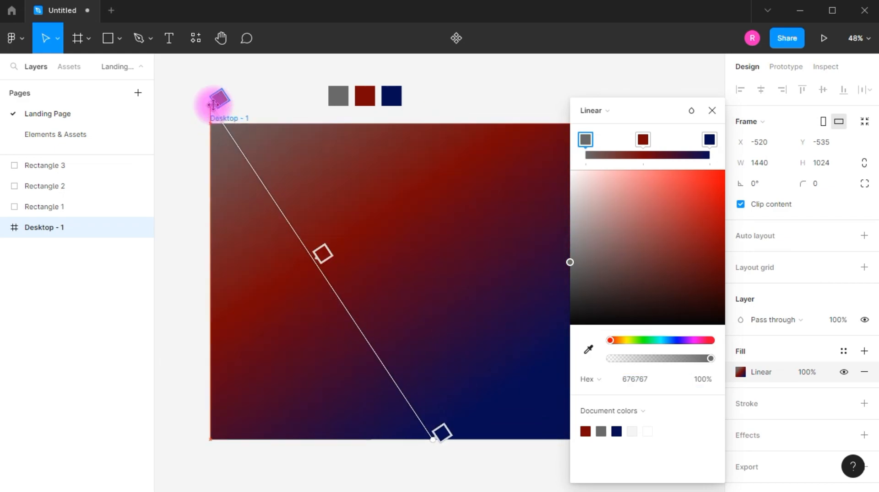
pyautogui.moveTo(433, 440); pyautogui.dragTo(515, 205)
pyautogui.moveTo(214, 107); pyautogui.dragTo(226, 440)
pyautogui.click(712, 111)
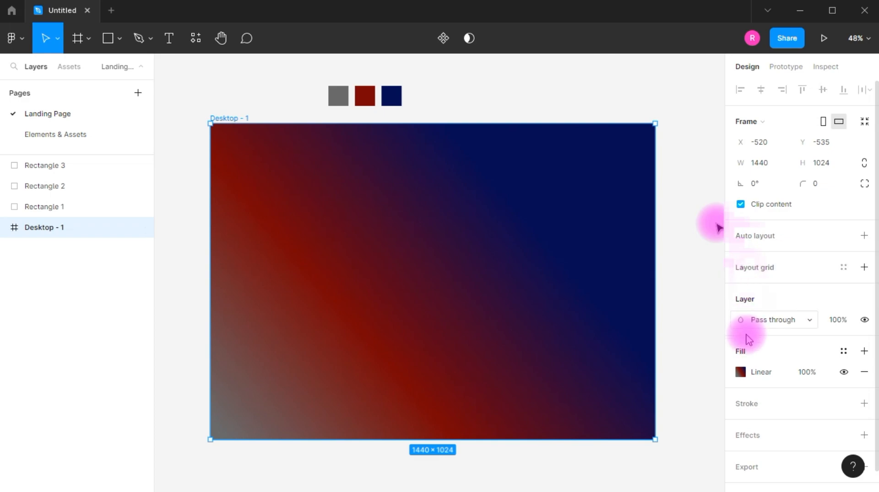
# - Move the gradient's navy end above the frame's top edge
pyautogui.click(753, 368)
pyautogui.click(766, 375)
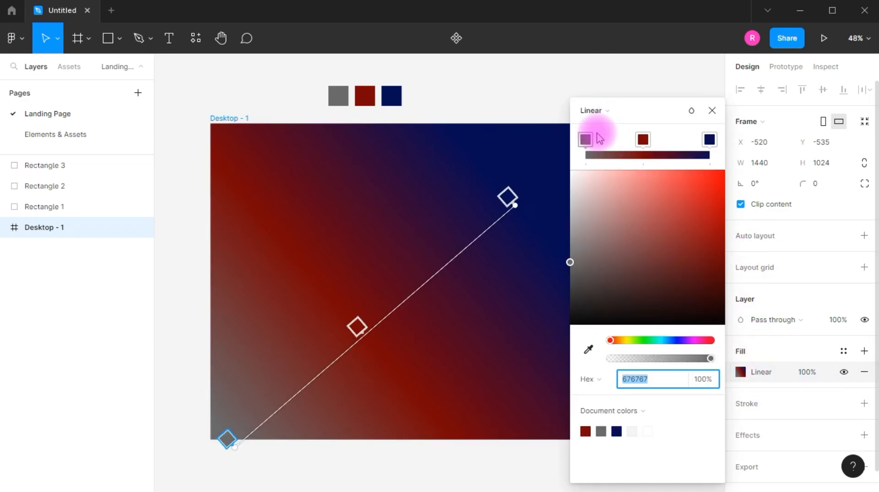
pyautogui.moveTo(514, 205); pyautogui.dragTo(445, 93)
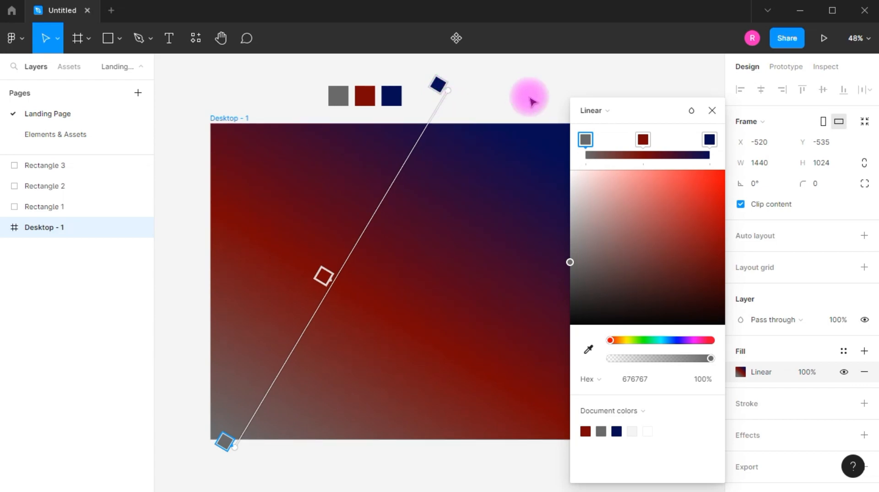
pyautogui.click(712, 110)
# - Stretch the gradient from outside the frame's lower-left corner to near its upper-right corner, and reposition the red stop between the ends
pyautogui.click(752, 371)
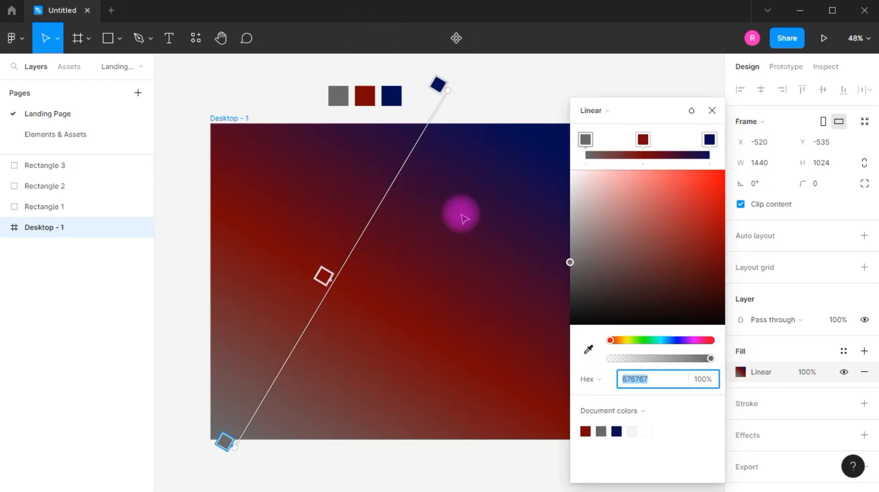
pyautogui.scroll(-5, 449, 192)
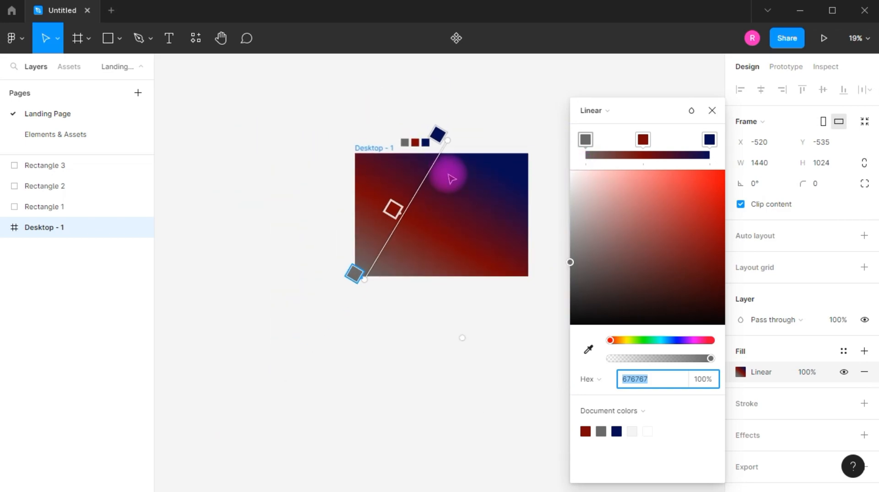
pyautogui.moveTo(450, 139); pyautogui.dragTo(544, 142)
pyautogui.moveTo(437, 212); pyautogui.dragTo(379, 235)
pyautogui.moveTo(352, 278); pyautogui.dragTo(299, 294)
pyautogui.moveTo(390, 248); pyautogui.dragTo(413, 229)
pyautogui.moveTo(536, 133)
pyautogui.mouseDown()
pyautogui.moveTo(491, 169)
pyautogui.moveTo(528, 146)
pyautogui.mouseUp()
pyautogui.moveTo(417, 225); pyautogui.dragTo(404, 238)
pyautogui.click(711, 111)
pyautogui.hotkey('shift', '2')
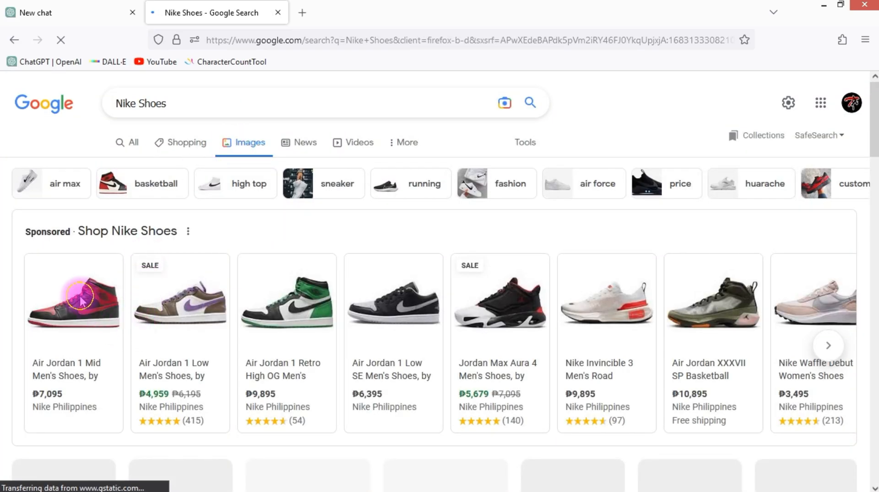
# - Snip the product photo of the black-and-red Air Jordan 1 Mid and save it to the desktop as Capture
pyautogui.click(80, 300)
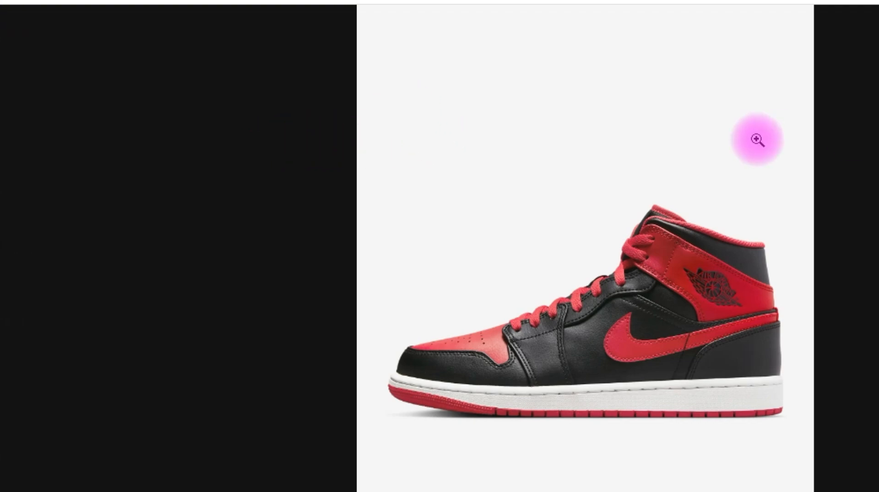
pyautogui.press('super+shift+s')
pyautogui.moveTo(290, 120); pyautogui.dragTo(738, 466)
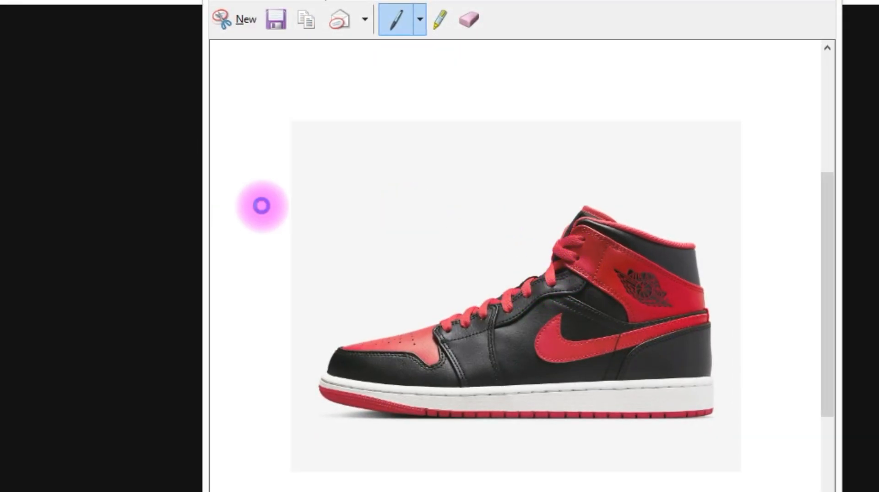
pyautogui.hotkey('ctrl', 's')
# - Bring the Capture image from the desktop into the Desktop - 1 frame in Figma and position it in the frame's lower-left area
pyautogui.hotkey('alt', 'Tab')
pyautogui.click(28, 171)
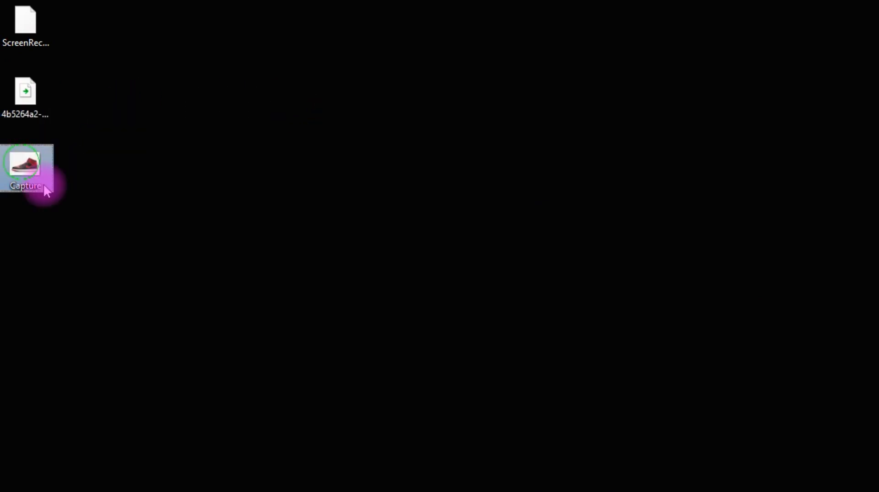
pyautogui.hotkey('alt', 'Tab')
pyautogui.hotkey('alt', 'Tab')
pyautogui.hotkey('alt', 'Tab')
pyautogui.hotkey('alt', 'Tab')
pyautogui.hotkey('alt', 'Tab')
pyautogui.hotkey('alt', 'Tab')
pyautogui.moveTo(360, 233); pyautogui.dragTo(528, 399)
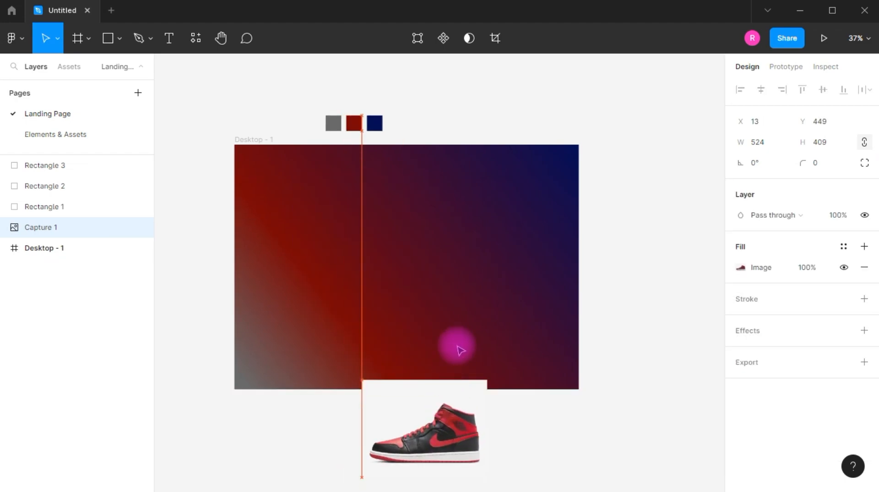
pyautogui.moveTo(460, 351); pyautogui.dragTo(419, 343)
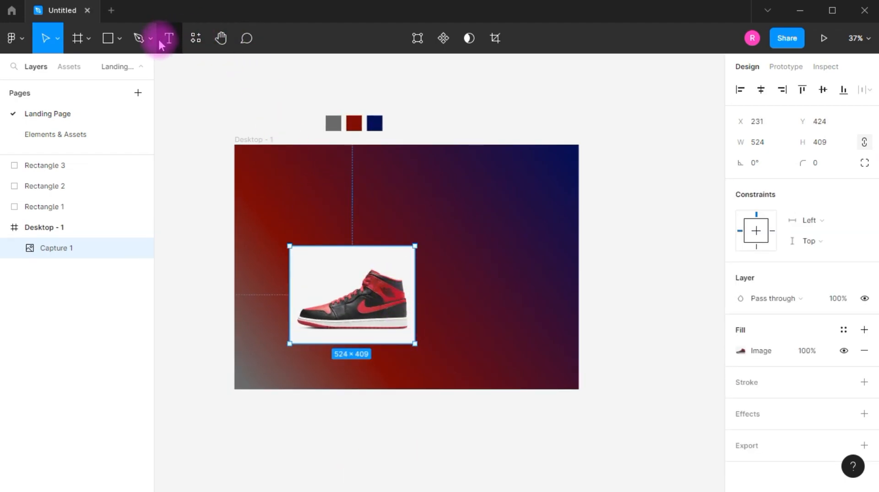
pyautogui.hotkey('alt', 'Tab')
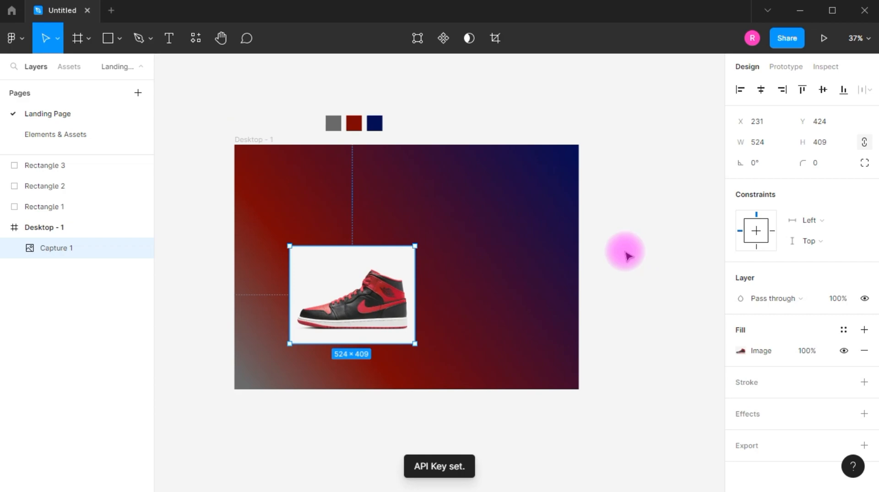
# - Run the Remove BG plugin on the shoe image
pyautogui.click(195, 40)
pyautogui.moveTo(221, 104); pyautogui.dragTo(265, 110)
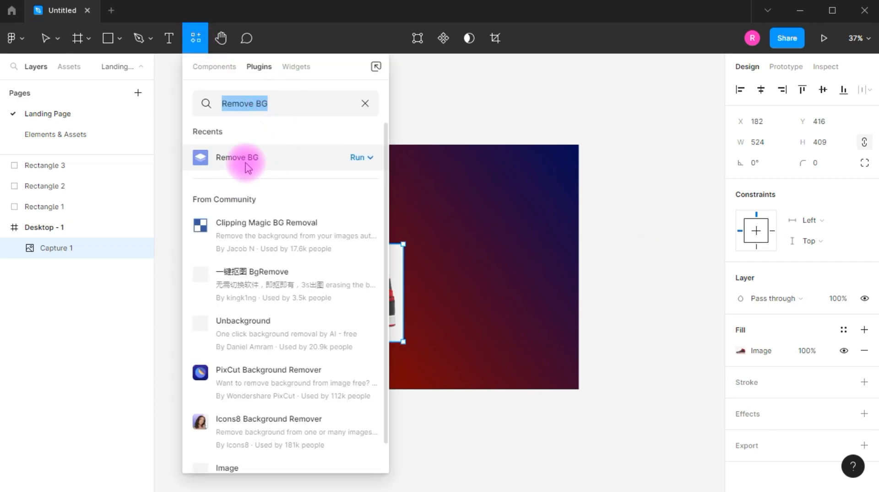
pyautogui.click(356, 159)
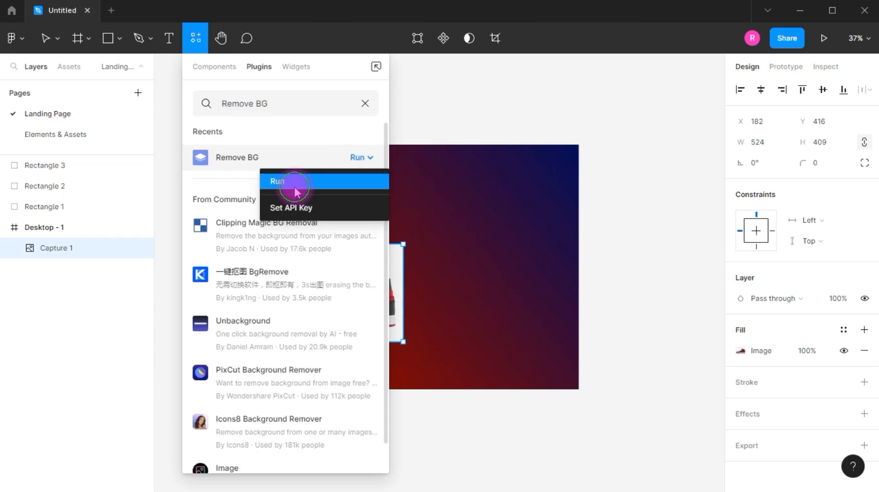
pyautogui.click(293, 183)
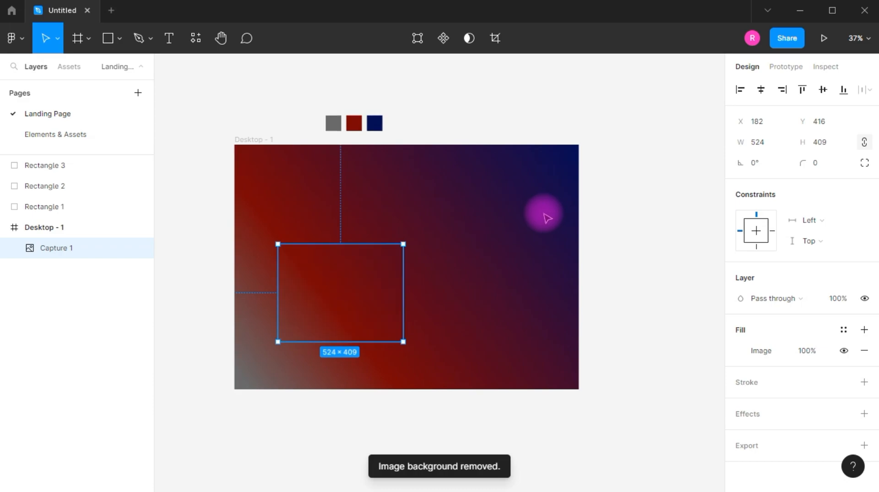
# - Enlarge the shoe to about 851 × 664, tilt it about -12° and place it in the frame's lower-left area
pyautogui.moveTo(471, 298); pyautogui.dragTo(576, 335)
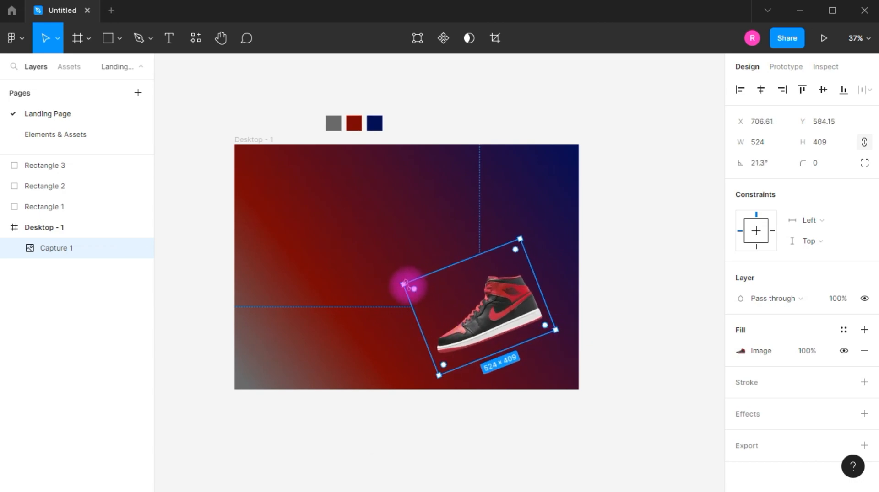
pyautogui.moveTo(401, 283); pyautogui.dragTo(308, 255)
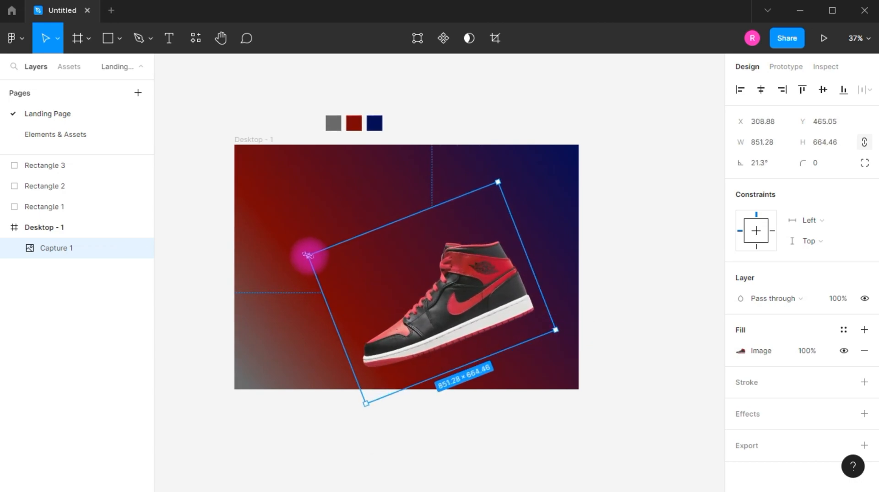
pyautogui.click(634, 289)
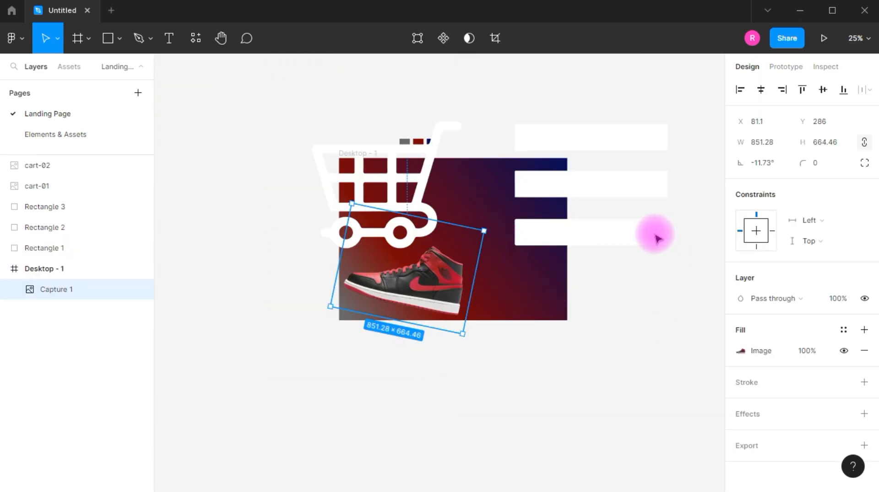
pyautogui.click(618, 206)
# - Place the cart-01 and cart-02 icon images on the frame, shrink them and group them at about 589 × 290
pyautogui.keyDown('shift'); pyautogui.click(405, 180); pyautogui.keyUp('shift')
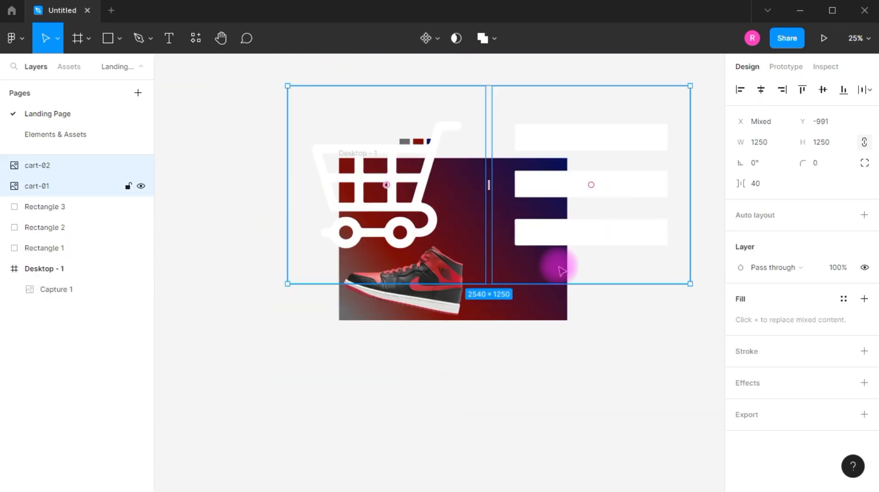
pyautogui.moveTo(692, 285); pyautogui.dragTo(551, 221)
pyautogui.hotkey('ctrl', 'g')
pyautogui.scroll(3, 545, 218)
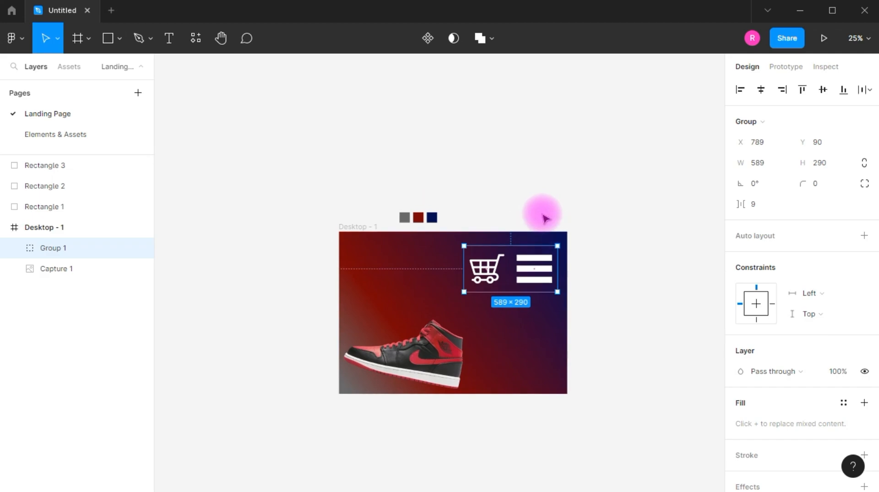
# - Shrink the cart and menu icon group to about 224 × 110 and move it near the frame's upper-right corner
pyautogui.scroll(5, 545, 328)
pyautogui.moveTo(572, 275); pyautogui.dragTo(559, 138)
pyautogui.moveTo(497, 156); pyautogui.dragTo(453, 191)
pyautogui.scroll(-3, 559, 250)
pyautogui.moveTo(566, 195); pyautogui.dragTo(551, 153)
pyautogui.click(502, 271)
pyautogui.scroll(-2, 502, 270)
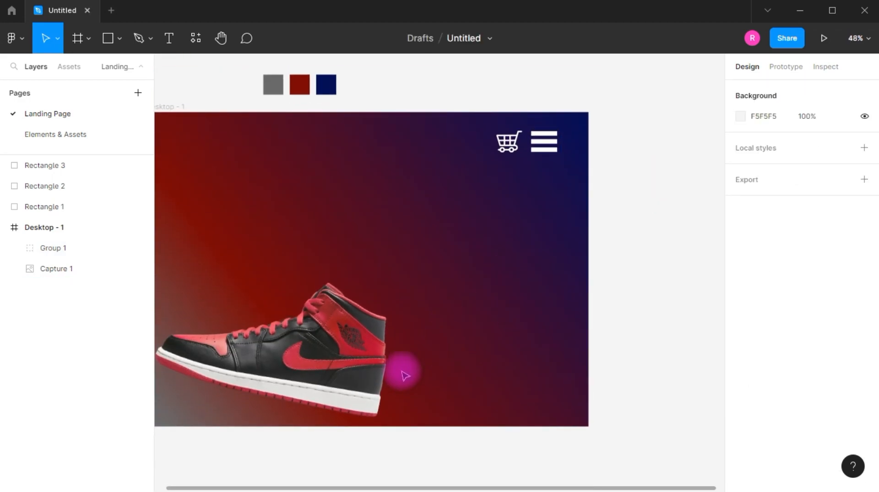
# - Duplicate the shoe image and place the copy below the original
pyautogui.moveTo(498, 256); pyautogui.dragTo(619, 240)
pyautogui.scroll(-1, 619, 240)
pyautogui.moveTo(431, 314); pyautogui.dragTo(448, 350)
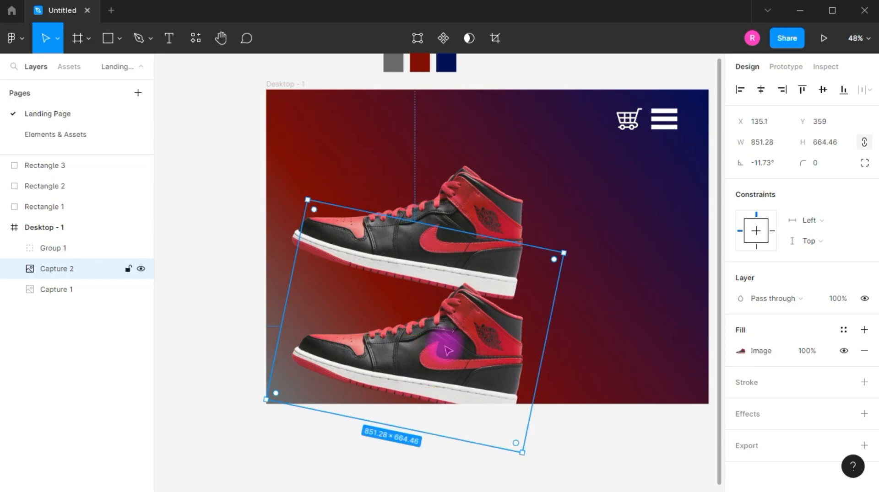
pyautogui.moveTo(473, 365); pyautogui.dragTo(471, 334)
# - Flip the shoe copy vertically and move it down so its sole faces the original's sole
pyautogui.rightClick(476, 300)
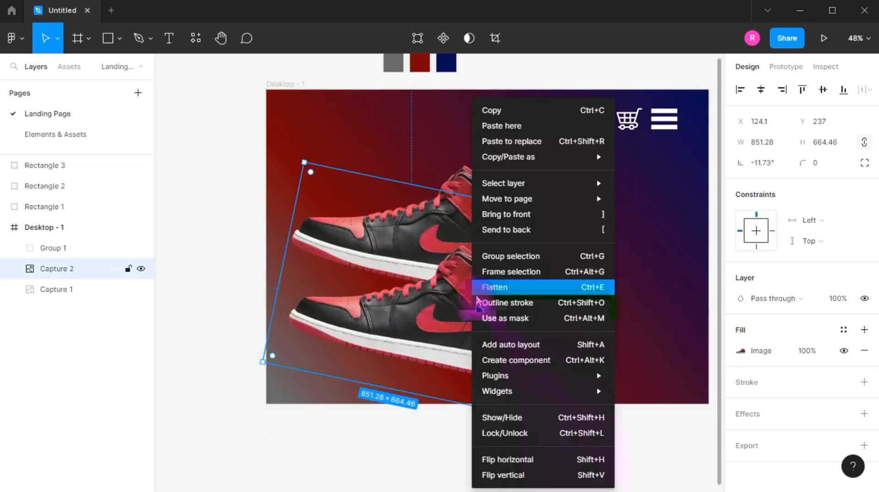
pyautogui.click(504, 474)
pyautogui.moveTo(479, 351); pyautogui.dragTo(486, 379)
# - Lower the original shoe to about X 125, Y 41 so its heel nearly meets the flipped copy
pyautogui.click(482, 265)
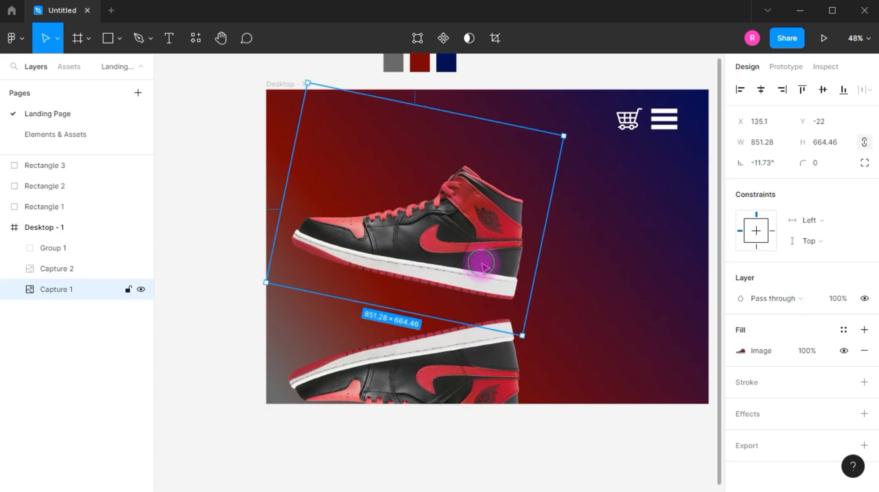
pyautogui.moveTo(481, 251)
pyautogui.mouseDown()
pyautogui.moveTo(486, 276)
pyautogui.moveTo(471, 256)
pyautogui.mouseUp()
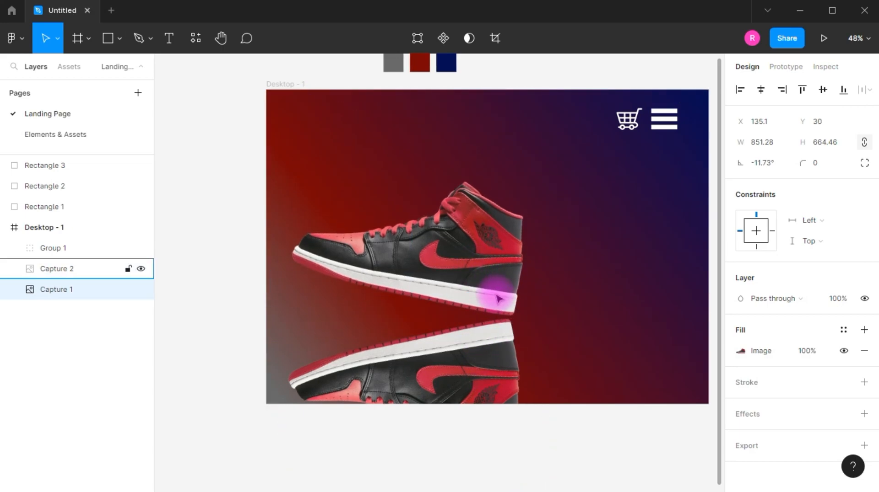
pyautogui.click(499, 299)
pyautogui.click(506, 262)
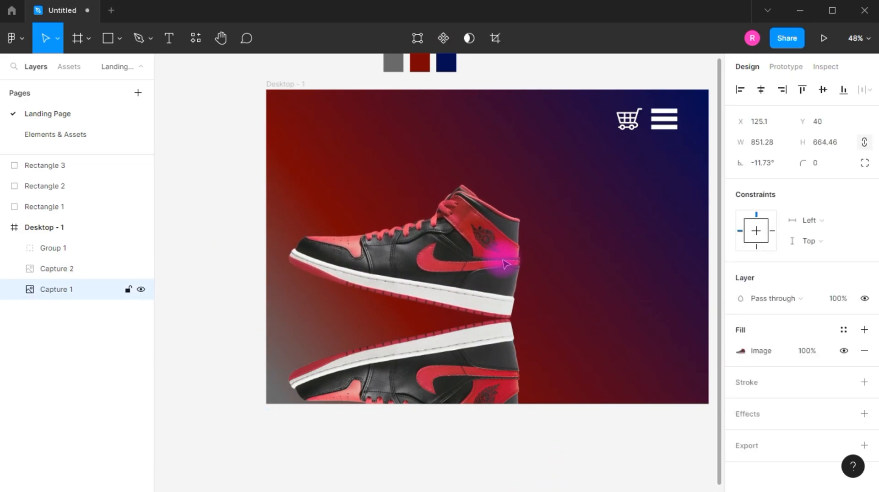
# - Set the flipped shoe copy's image fill opacity to 30%
pyautogui.click(421, 384)
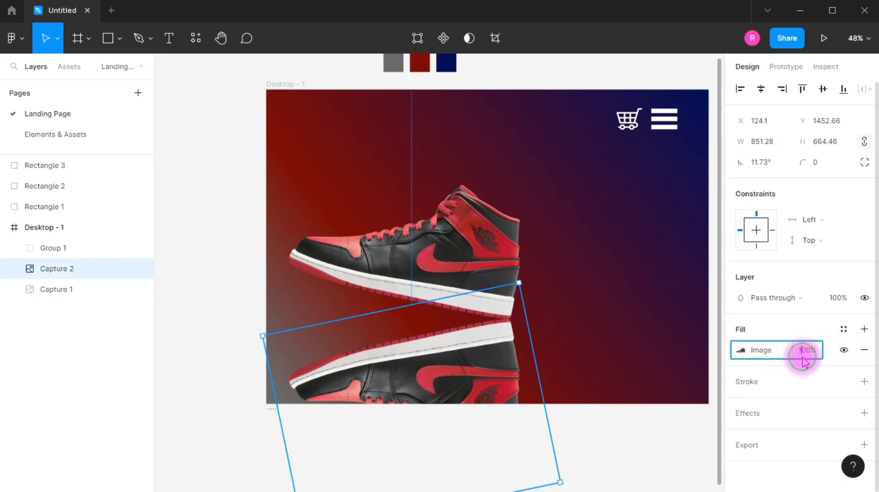
pyautogui.write('30')
pyautogui.press('Return')
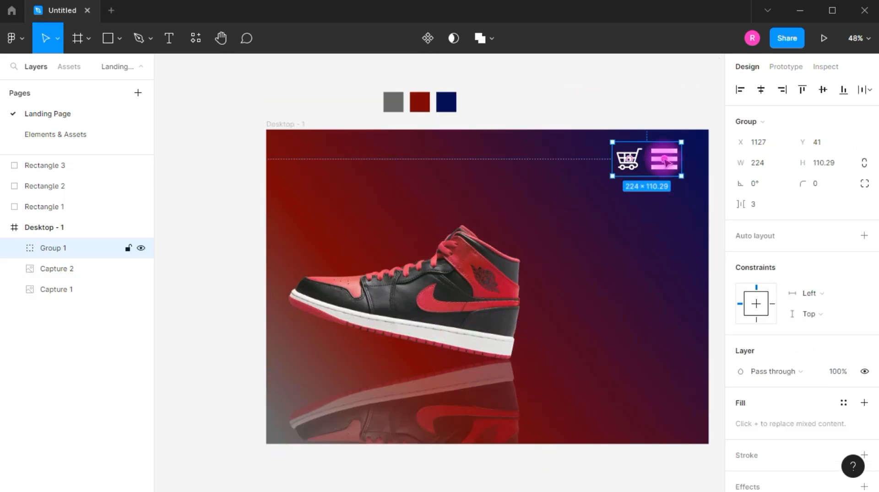
# - Move the icon group closer to the frame's upper-right corner and shrink it to about 146 × 72
pyautogui.moveTo(676, 157); pyautogui.dragTo(692, 152)
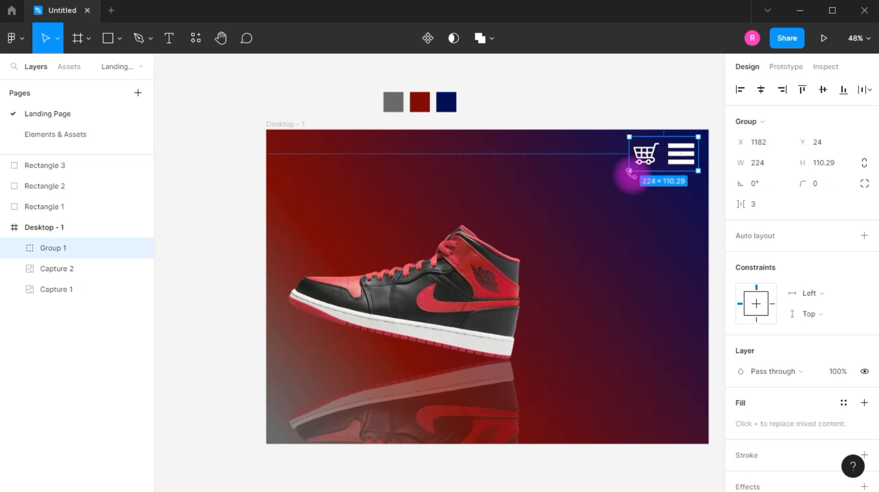
pyautogui.moveTo(629, 171); pyautogui.dragTo(653, 159)
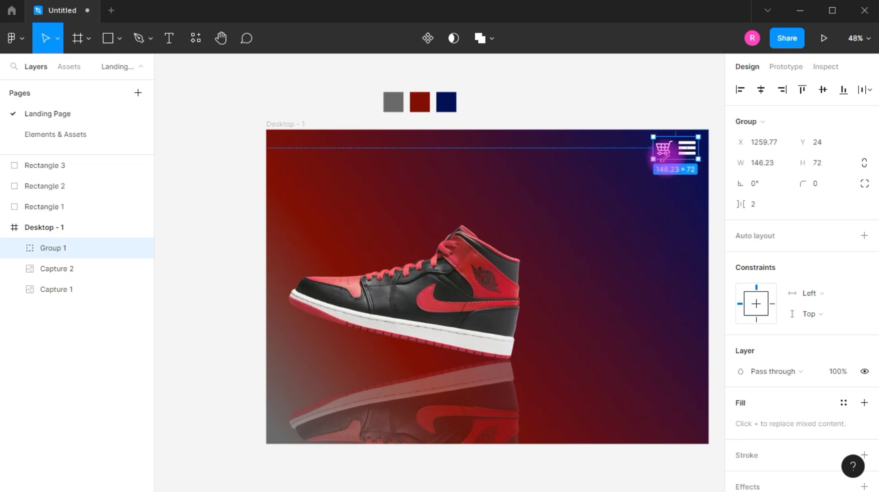
pyautogui.click(641, 190)
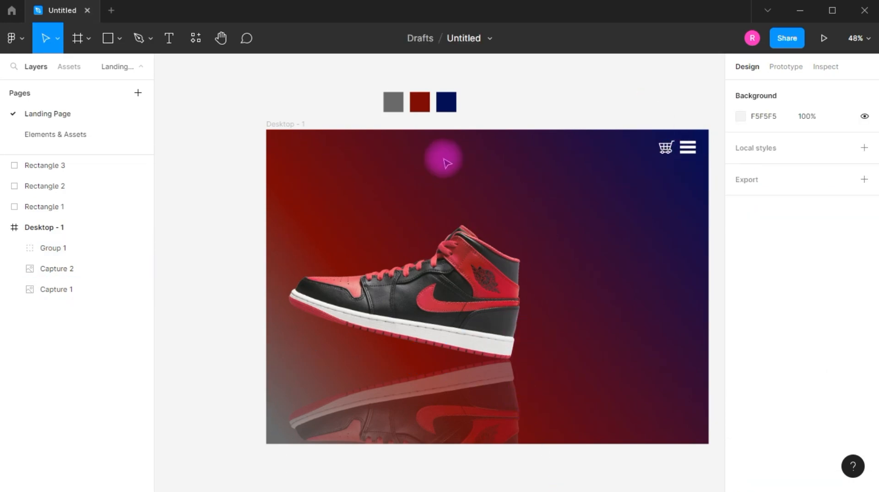
# - Draw a flat ellipse about 723 × 61 and position it between the shoe's sole and its reflection
pyautogui.click(463, 293)
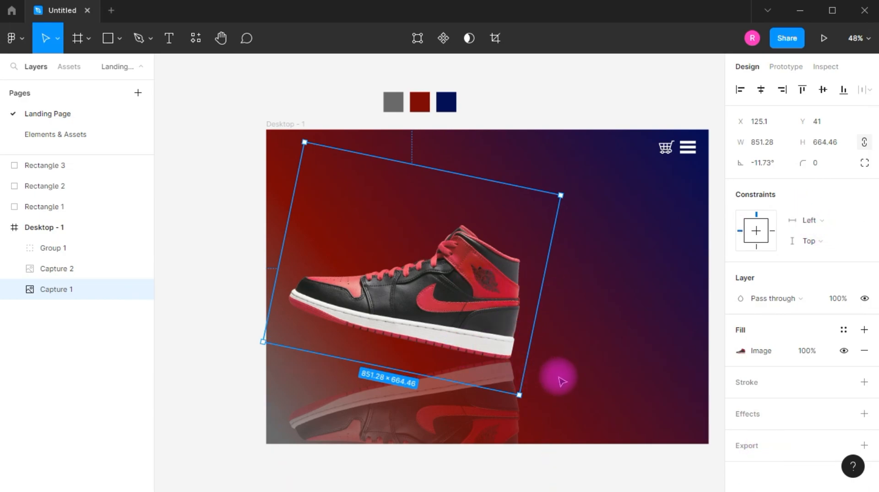
pyautogui.click(119, 38)
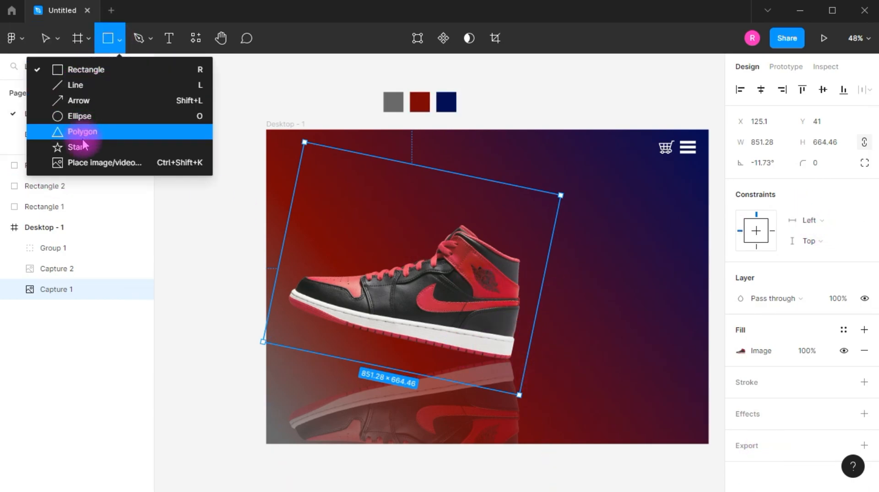
pyautogui.click(81, 116)
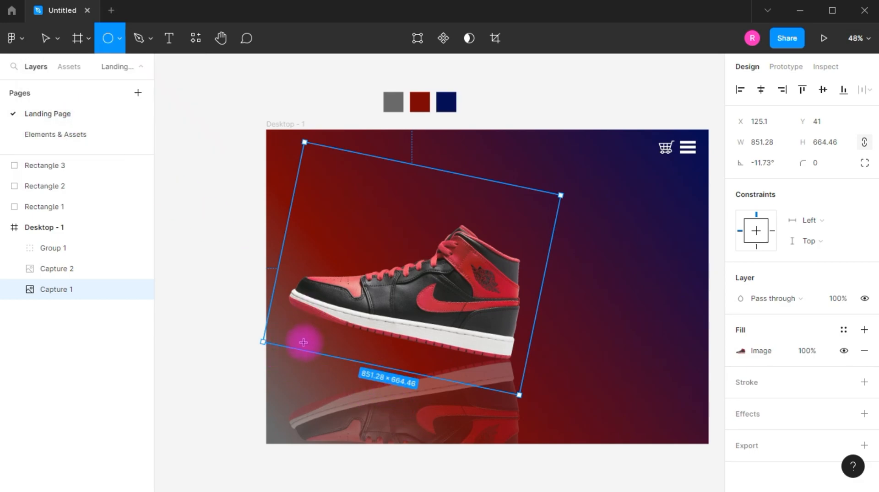
pyautogui.moveTo(518, 362)
pyautogui.mouseDown()
pyautogui.moveTo(486, 361)
pyautogui.moveTo(519, 362)
pyautogui.mouseUp()
pyautogui.click(409, 356)
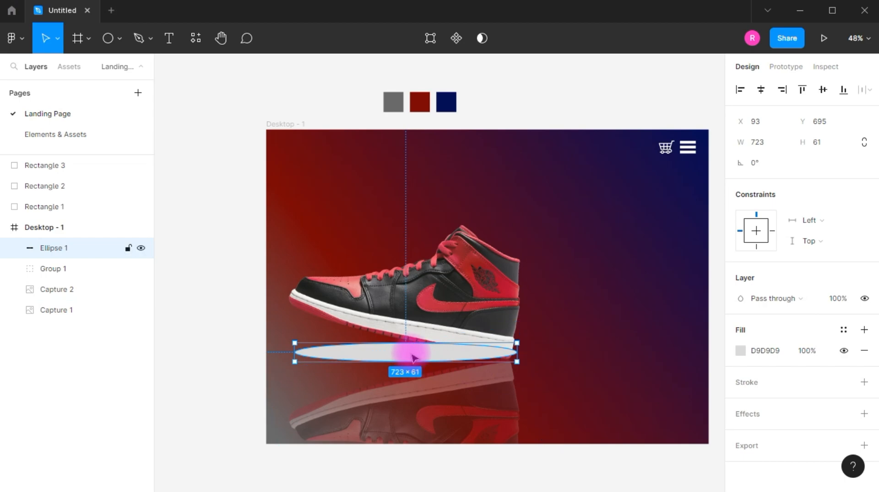
pyautogui.scroll(5, 361, 386)
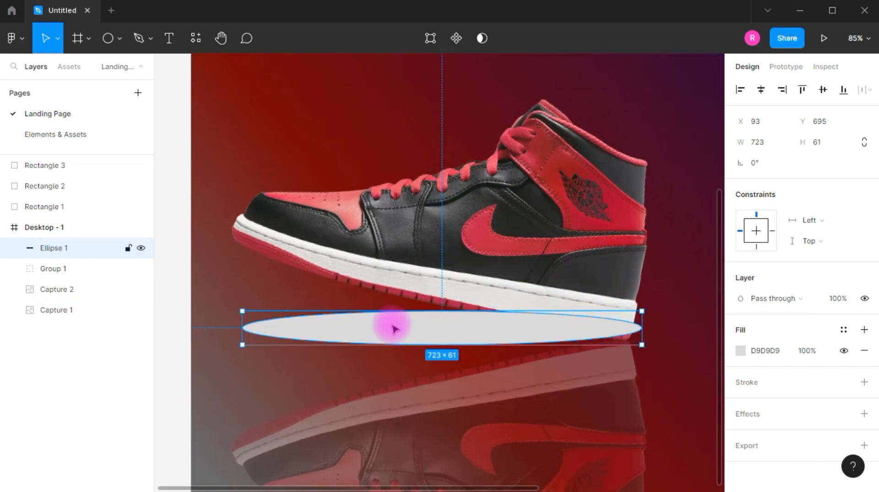
pyautogui.moveTo(322, 339)
pyautogui.mouseDown()
pyautogui.moveTo(310, 344)
pyautogui.moveTo(325, 340)
pyautogui.mouseUp()
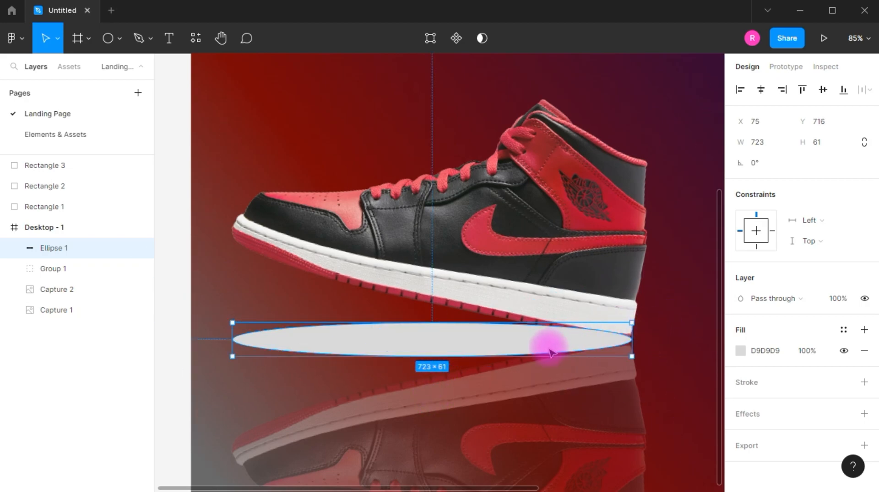
# - Bring the original shoe in front of the ellipse, and give the ellipse a 000000 fill with a layer blur
pyautogui.click(562, 297)
pyautogui.click(580, 417)
pyautogui.click(589, 299)
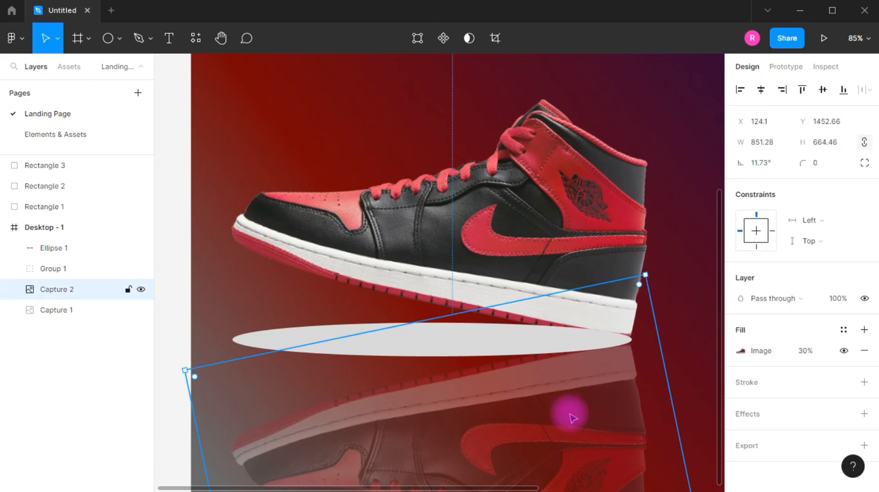
pyautogui.keyDown('ctrl'); pyautogui.rightClick(561, 224); pyautogui.keyUp('ctrl')
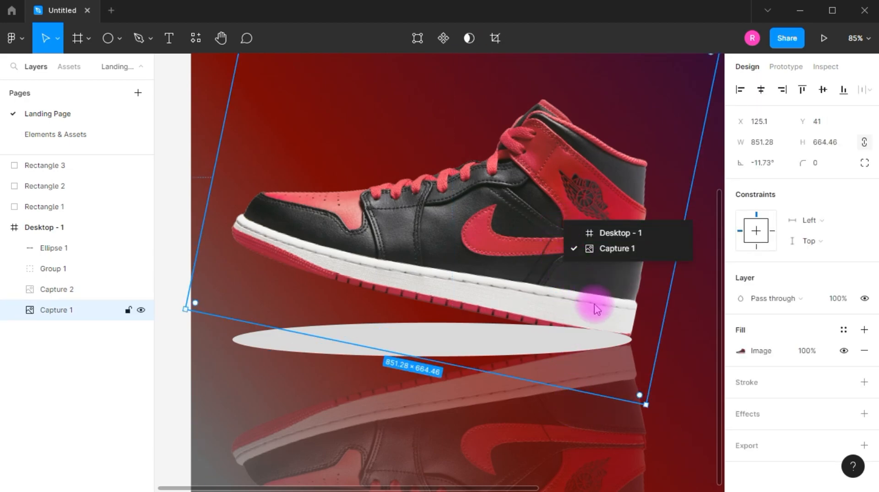
pyautogui.click(455, 253)
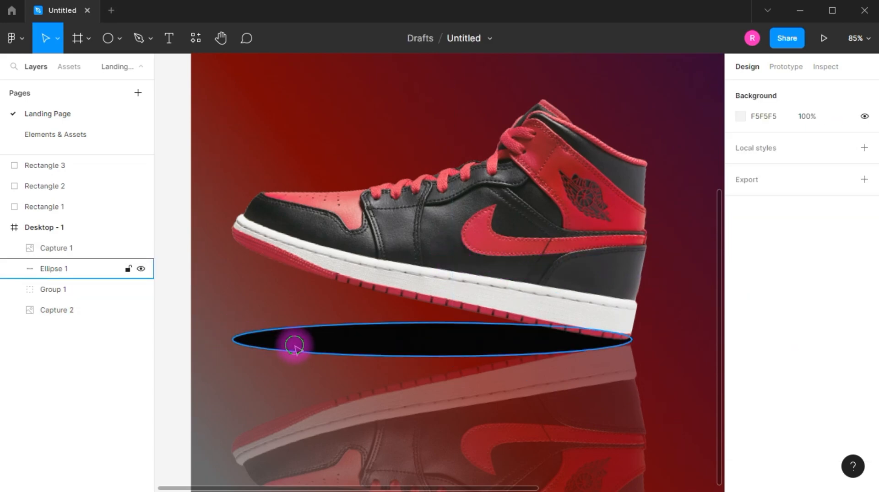
# - Set the layer blur of the black shadow ellipse beneath the shoe to 36
pyautogui.click(295, 346)
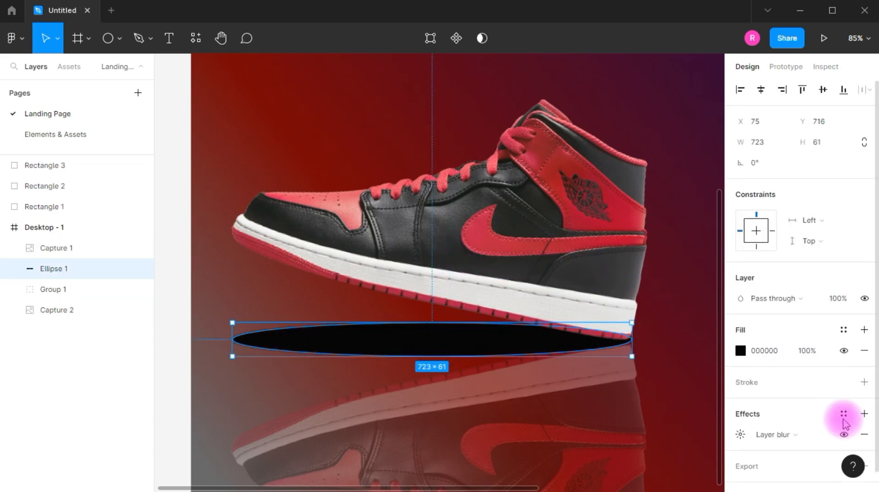
pyautogui.scroll(-1, 739, 428)
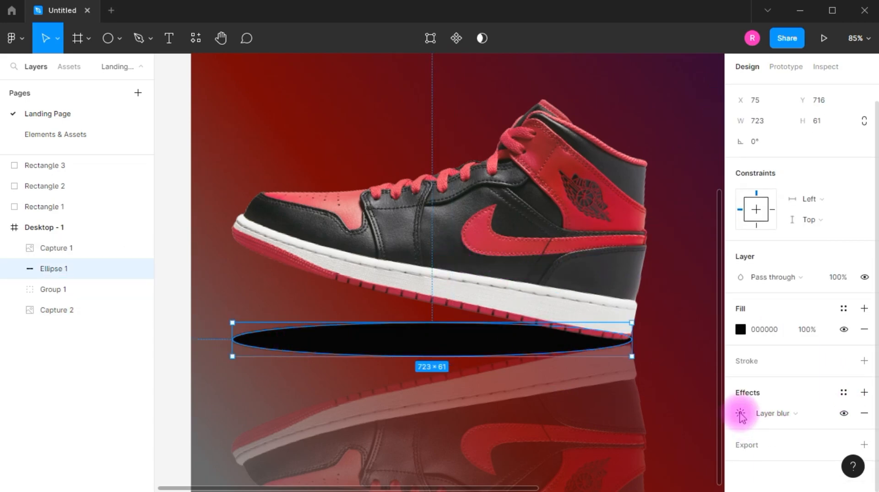
pyautogui.click(740, 414)
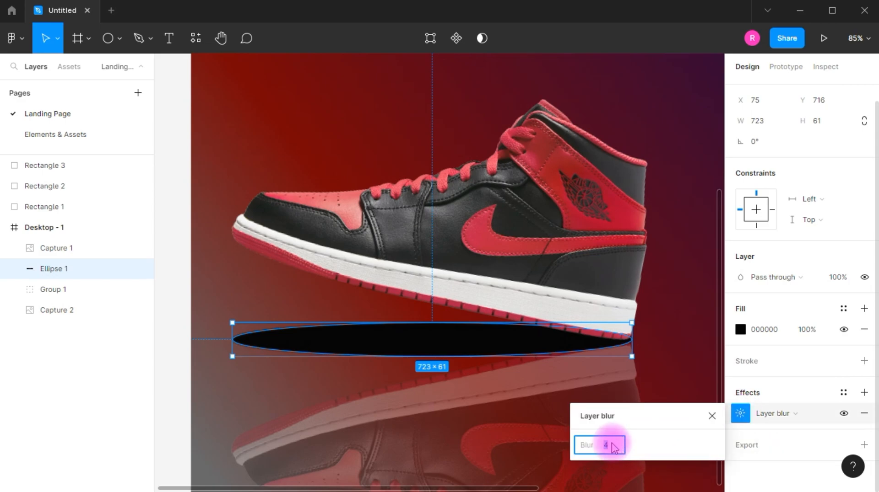
pyautogui.press('Return')
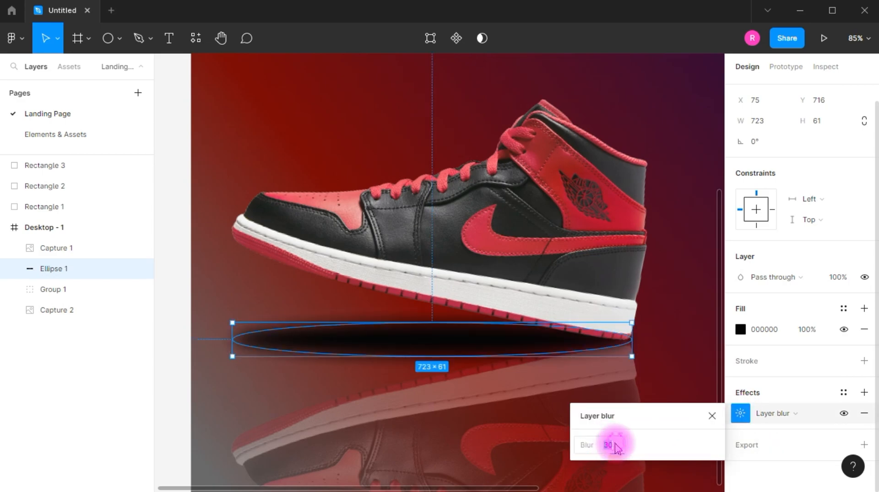
pyautogui.press('Return')
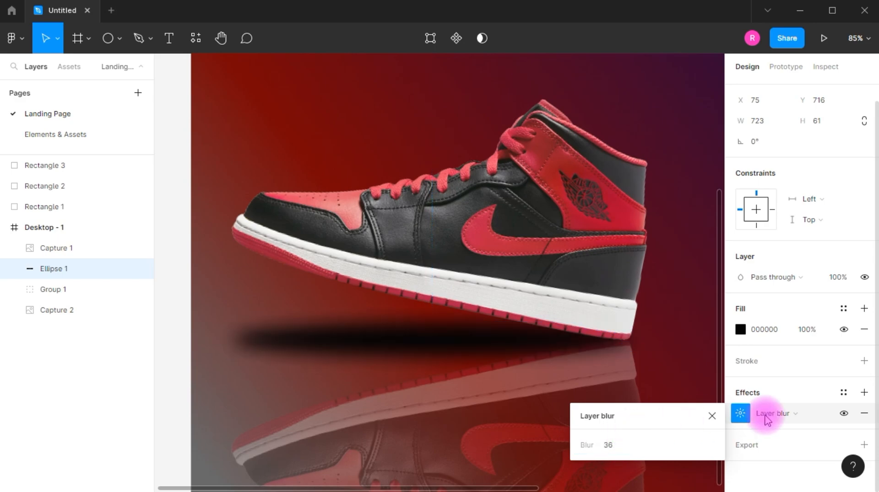
pyautogui.press('Escape')
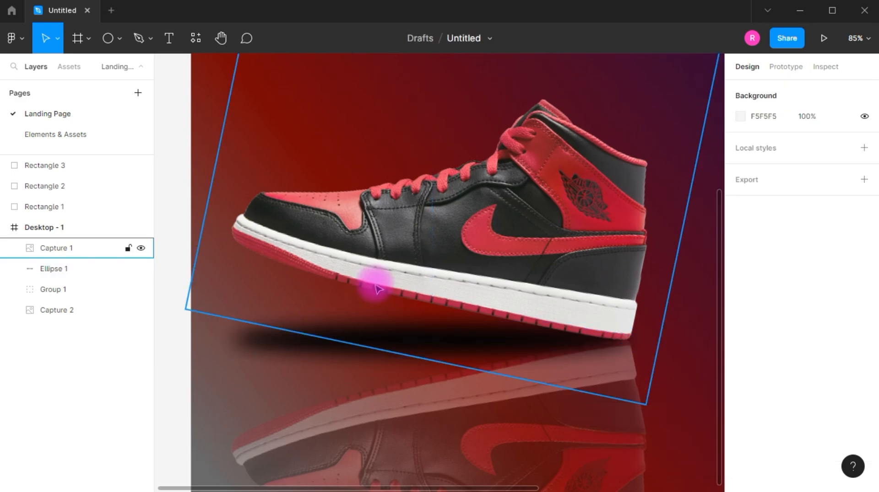
# - Add a white HOME text label near the frame's upper edge, between the centre and the cart icon
pyautogui.scroll(-5, 385, 299)
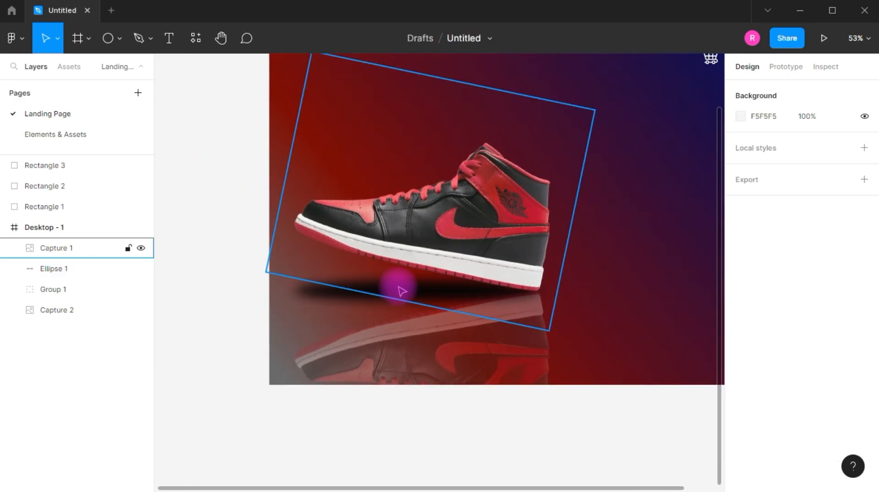
pyautogui.scroll(-1, 402, 291)
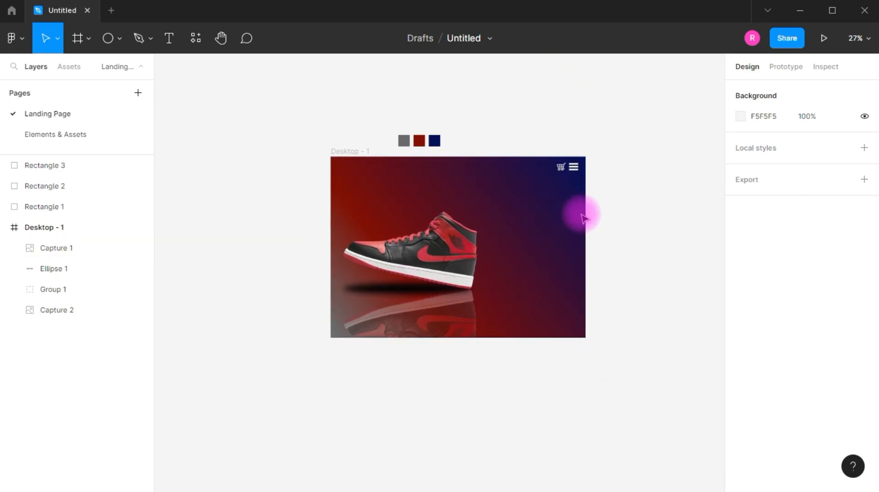
pyautogui.scroll(3, 517, 228)
pyautogui.scroll(-3, 506, 216)
pyautogui.scroll(2, 467, 206)
pyautogui.scroll(2, 476, 223)
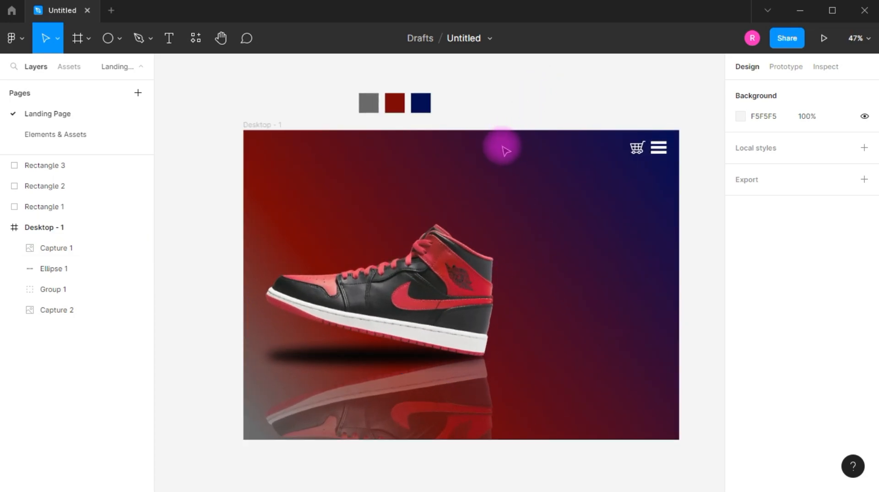
pyautogui.press('t')
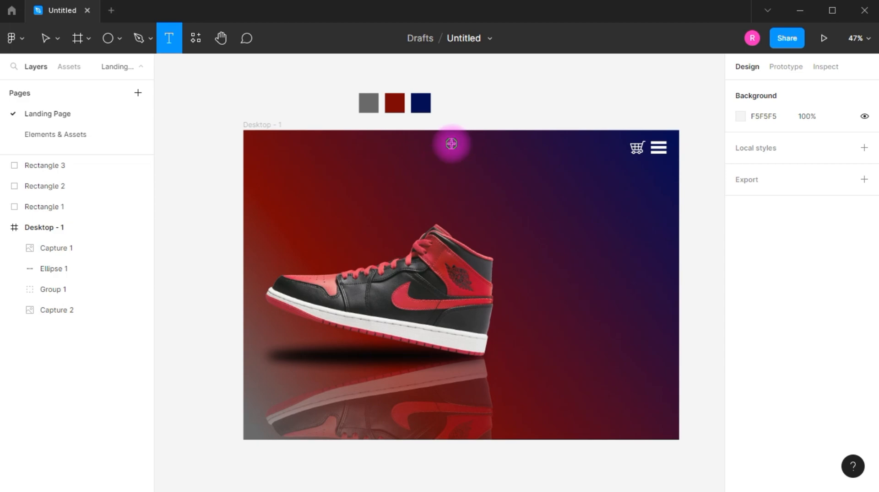
pyautogui.click(456, 157)
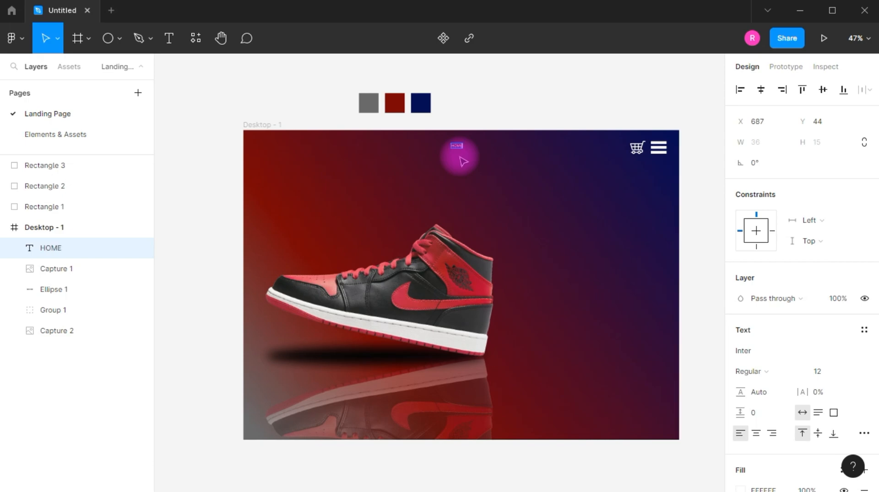
pyautogui.click(577, 77)
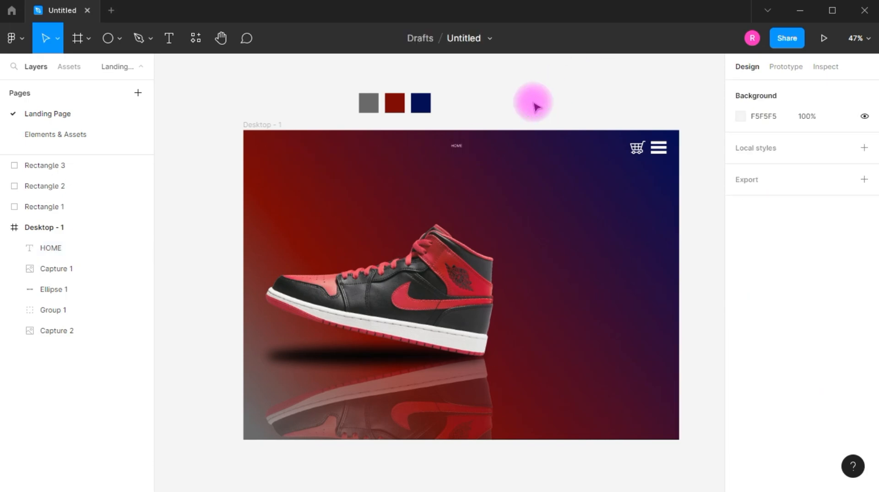
# - Enlarge the HOME label to about 107 × 44 and place two evenly spaced copies in a row beside it
pyautogui.scroll(3, 457, 151)
pyautogui.scroll(5, 476, 229)
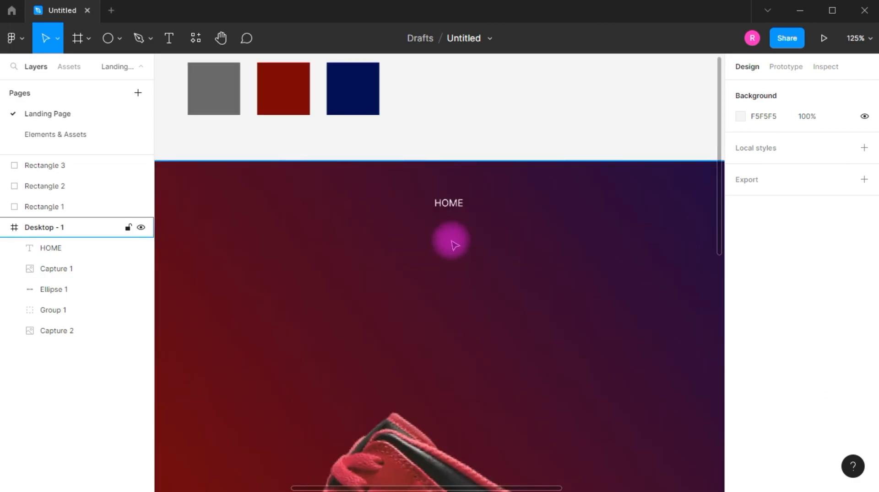
pyautogui.click(458, 185)
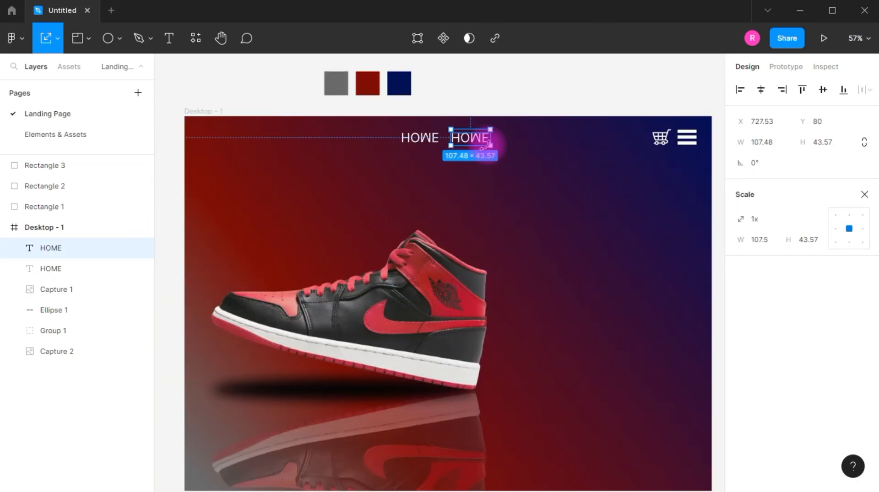
pyautogui.hotkey('ctrl', 'z')
pyautogui.hotkey('ctrl', 'z')
pyautogui.hotkey('ctrl', 'z')
pyautogui.hotkey('ctrl', 'z')
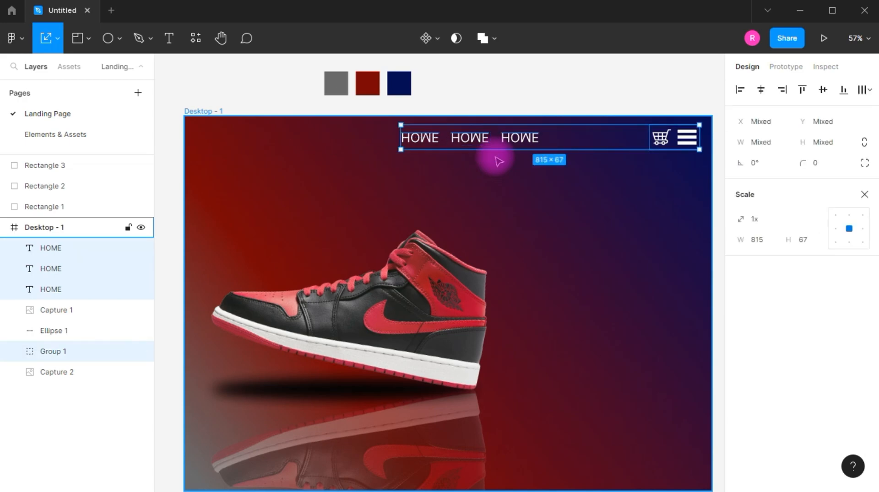
# - Group the three menu labels and make them read HOME, STORE and CONTACT in bold
pyautogui.hotkey('ctrl', 'z')
pyautogui.hotkey('ctrl', 'z')
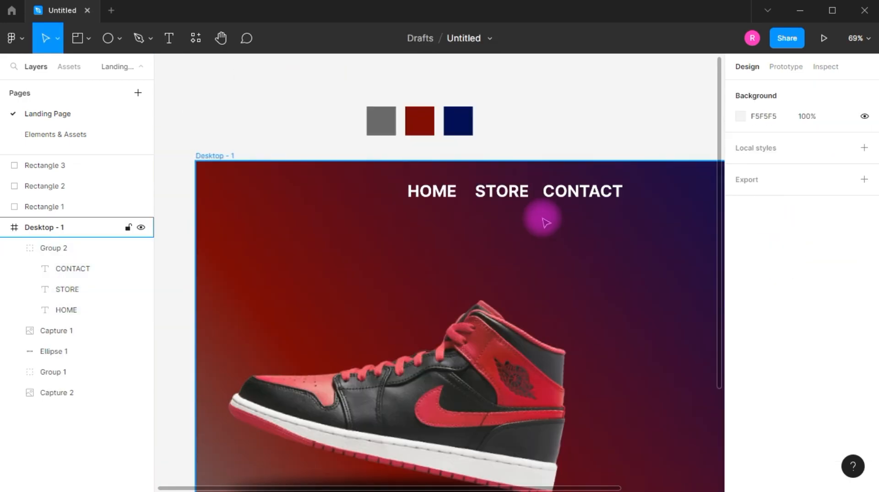
pyautogui.scroll(-3, 541, 215)
pyautogui.click(471, 199)
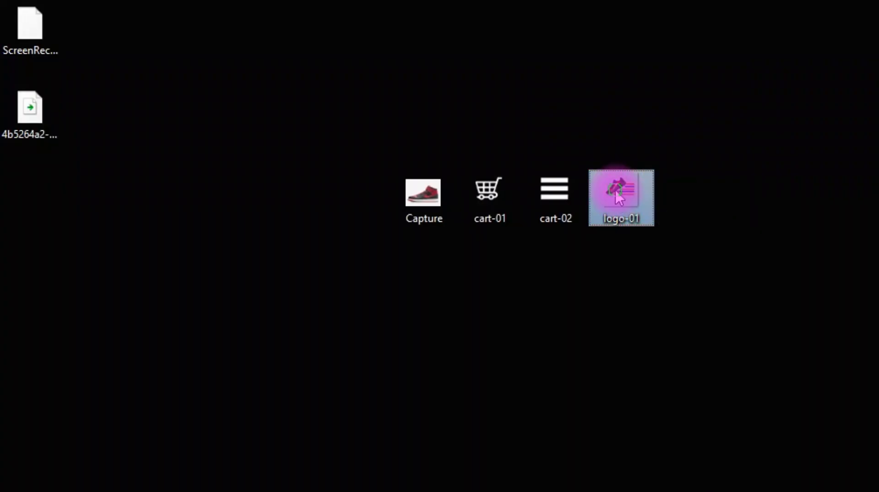
# - Bring the logo-01 image from the desktop into the landing page frame
pyautogui.moveTo(619, 196); pyautogui.dragTo(659, 310)
pyautogui.hotkey('alt', 'Tab')
pyautogui.hotkey('alt', 'Tab')
pyautogui.hotkey('alt', 'Tab')
pyautogui.hotkey('alt', 'Tab')
pyautogui.hotkey('alt', 'Tab')
pyautogui.hotkey('alt', 'Tab')
pyautogui.hotkey('alt', 'Tab')
pyautogui.hotkey('alt', 'Tab')
pyautogui.hotkey('alt', 'Tab')
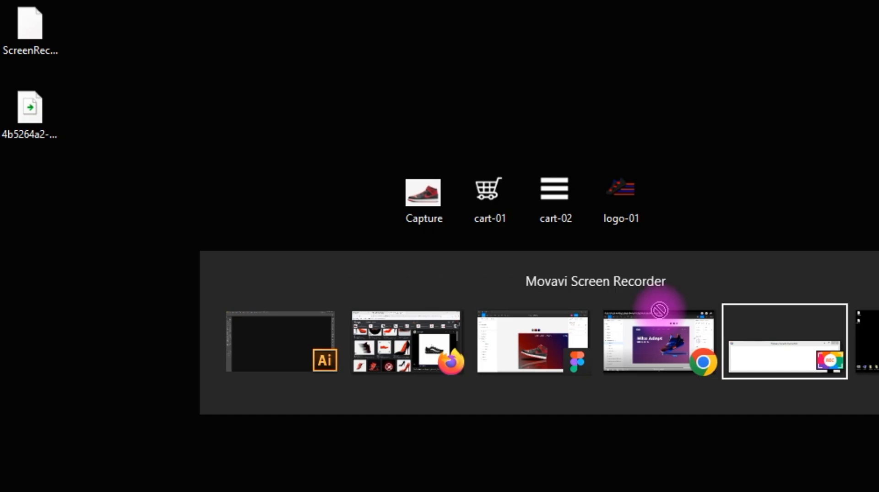
pyautogui.hotkey('alt', 'Tab')
pyautogui.hotkey('alt', 'Tab')
pyautogui.hotkey('alt', 'Tab')
pyautogui.hotkey('alt', 'Tab')
pyautogui.hotkey('alt', 'Tab')
pyautogui.hotkey('alt', 'Tab')
pyautogui.moveTo(659, 310); pyautogui.dragTo(583, 349)
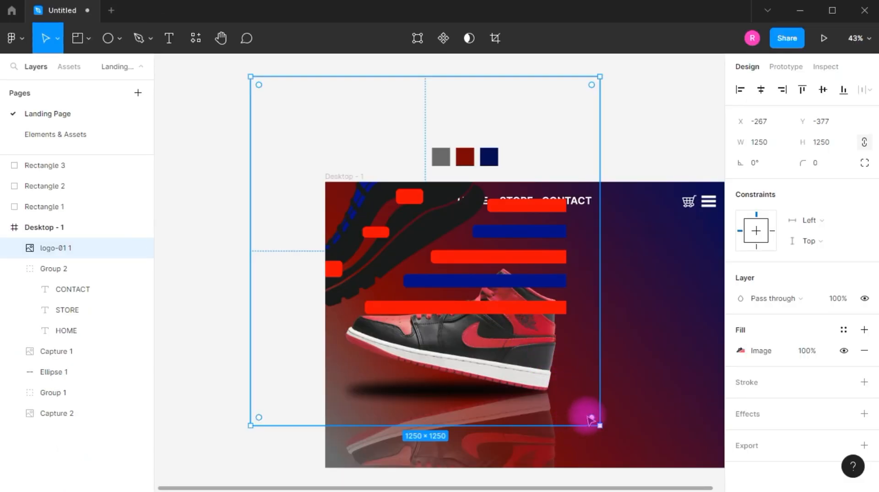
# - Shrink the logo image to about 175 × 175 and place it in the frame's upper-left corner at X 76, Y 41
pyautogui.moveTo(597, 424); pyautogui.dragTo(410, 236)
pyautogui.moveTo(356, 181); pyautogui.dragTo(407, 231)
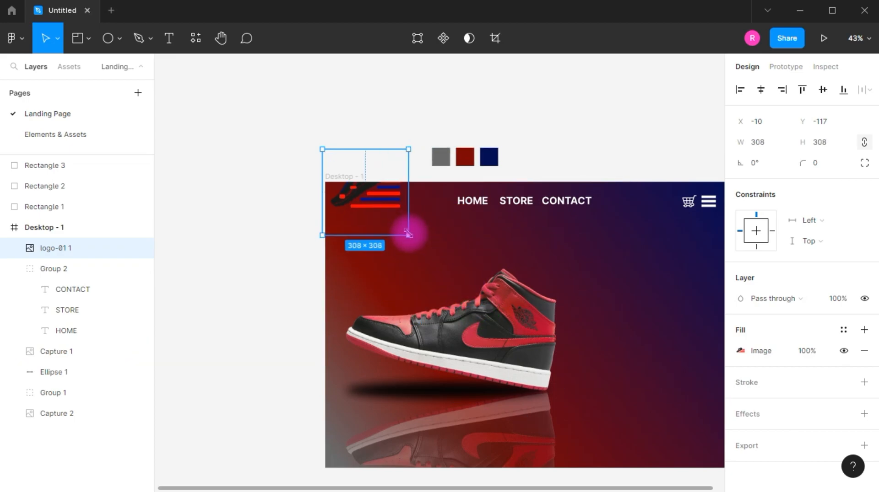
pyautogui.scroll(1, 403, 238)
pyautogui.scroll(-1, 393, 256)
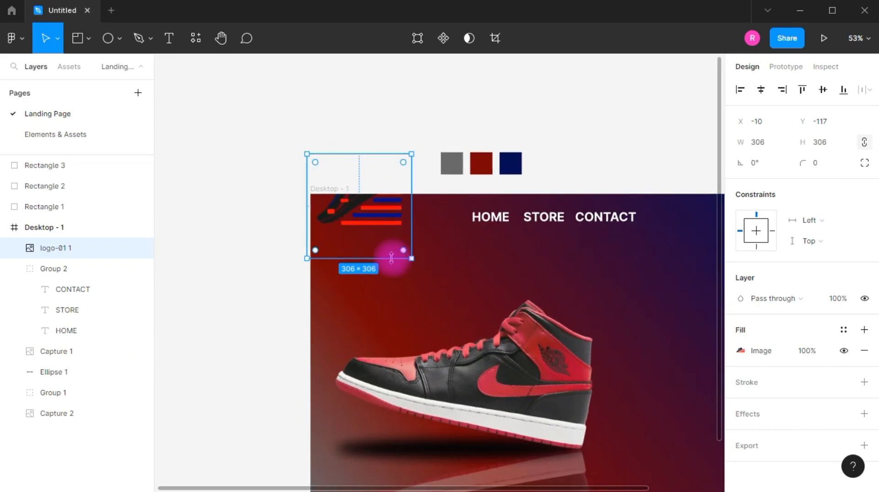
pyautogui.scroll(3, 395, 255)
pyautogui.moveTo(389, 208); pyautogui.dragTo(429, 284)
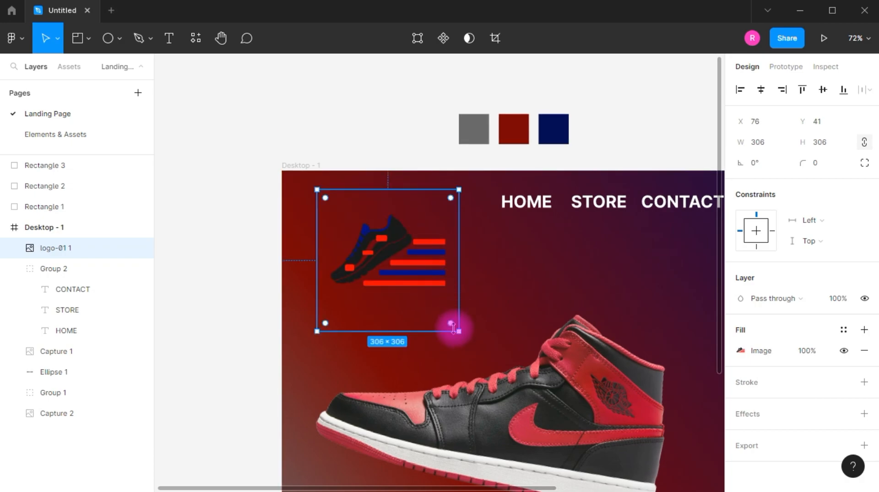
pyautogui.moveTo(458, 330); pyautogui.dragTo(401, 273)
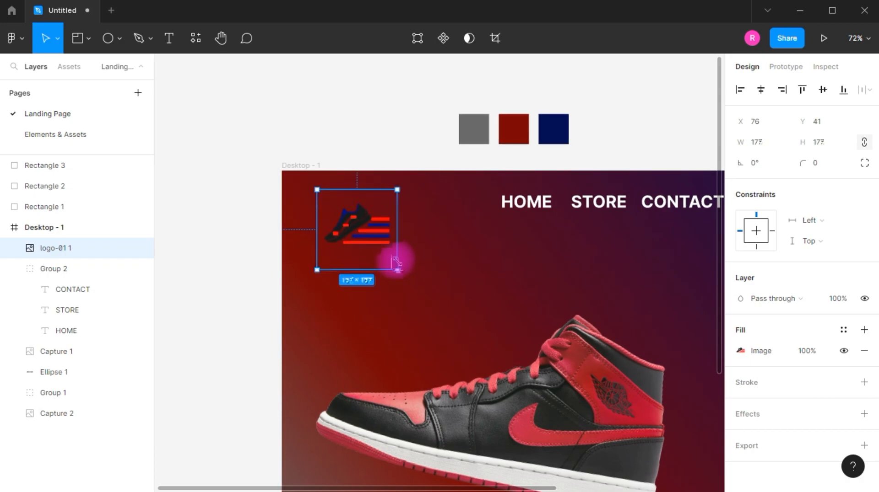
pyautogui.click(370, 147)
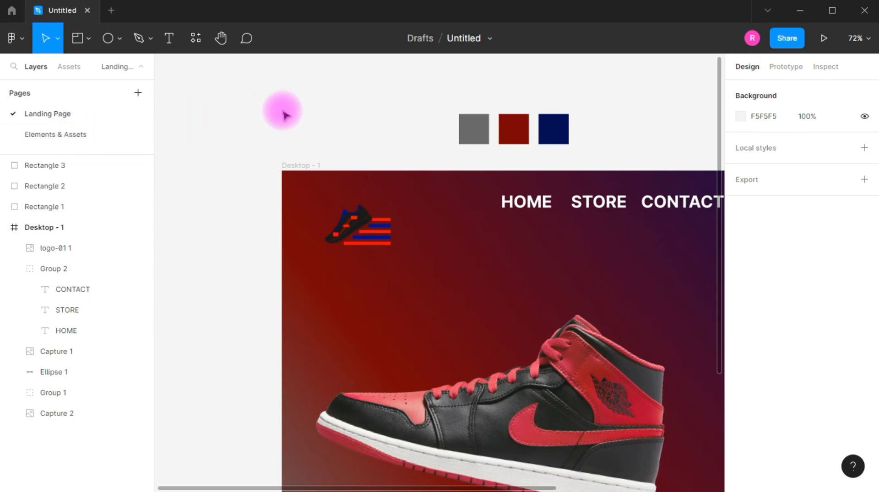
# - Draw a triangle about 147 × 120 near the logo and combine it with a circle as a white badge behind the logo
pyautogui.click(118, 38)
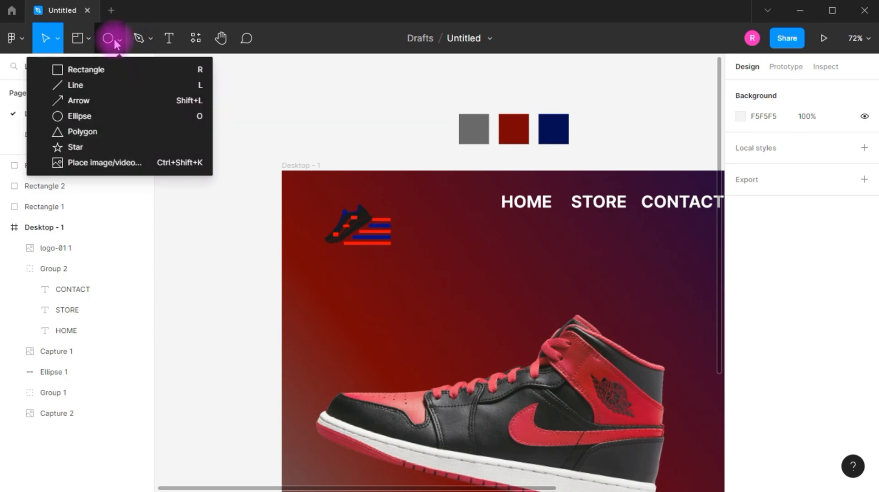
pyautogui.click(72, 134)
pyautogui.moveTo(369, 138); pyautogui.dragTo(300, 193)
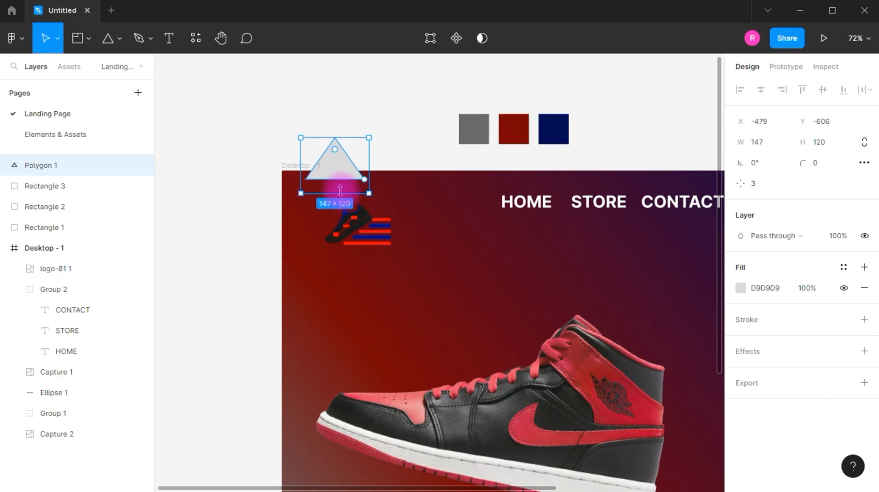
pyautogui.click(751, 288)
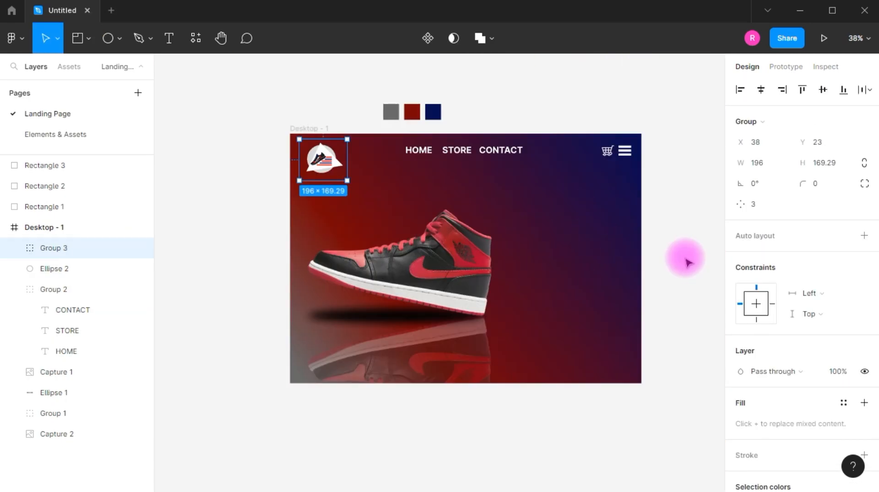
pyautogui.click(639, 270)
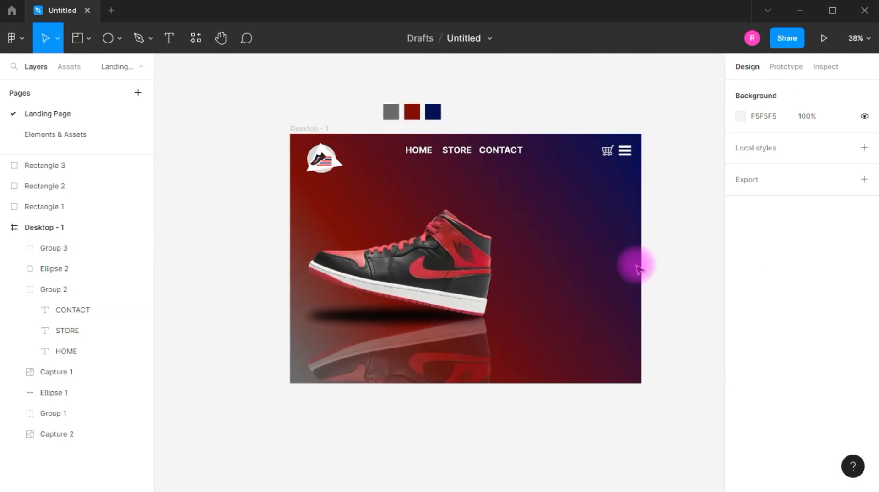
# - Move the HOME, STORE and CONTACT label group to the right, to X 551, Y 45
pyautogui.scroll(3, 641, 270)
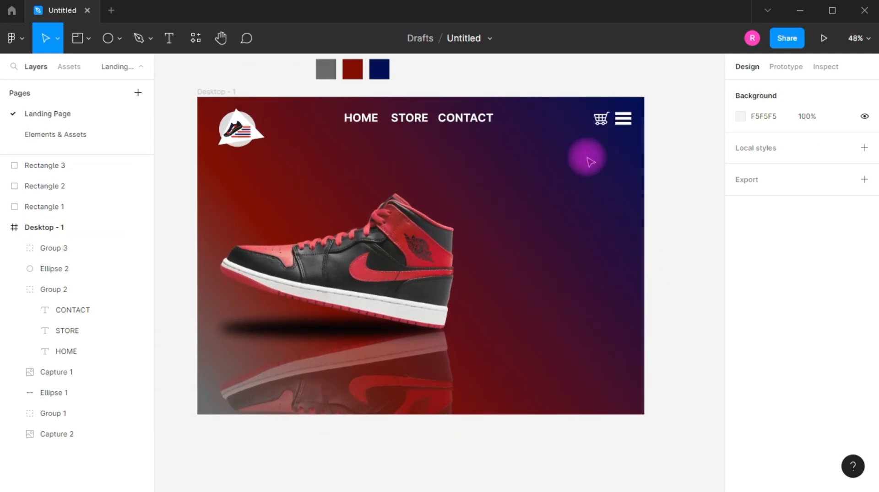
pyautogui.click(421, 122)
pyautogui.moveTo(421, 120); pyautogui.dragTo(433, 124)
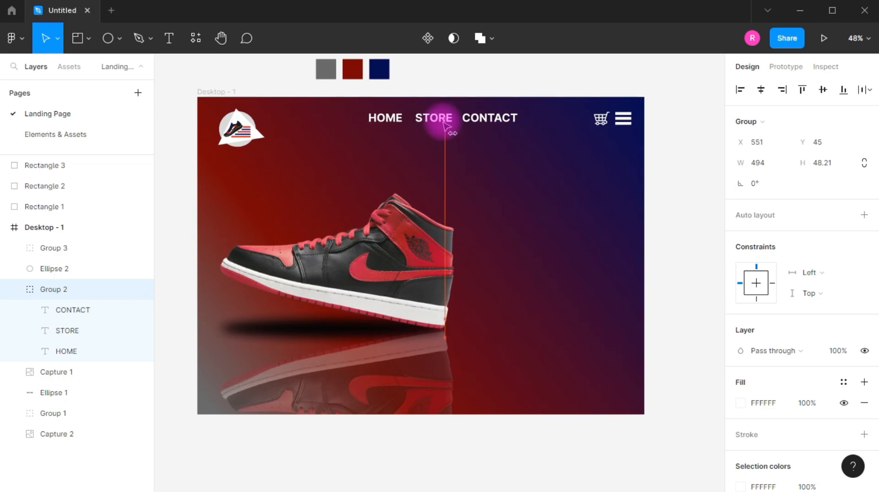
# - Add a white "Air Jordan 1" title and size it to about 435 × 91 above the shoe's toe at X 75, Y 306
pyautogui.click(545, 78)
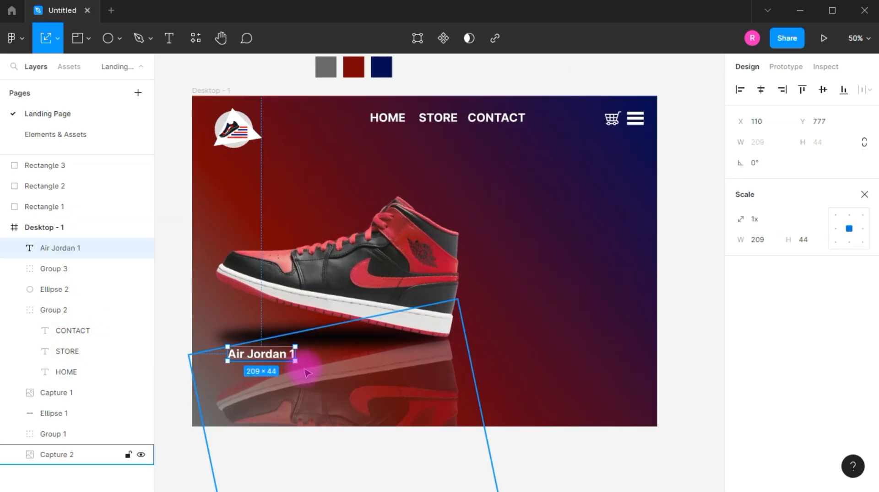
pyautogui.moveTo(298, 362); pyautogui.dragTo(349, 222)
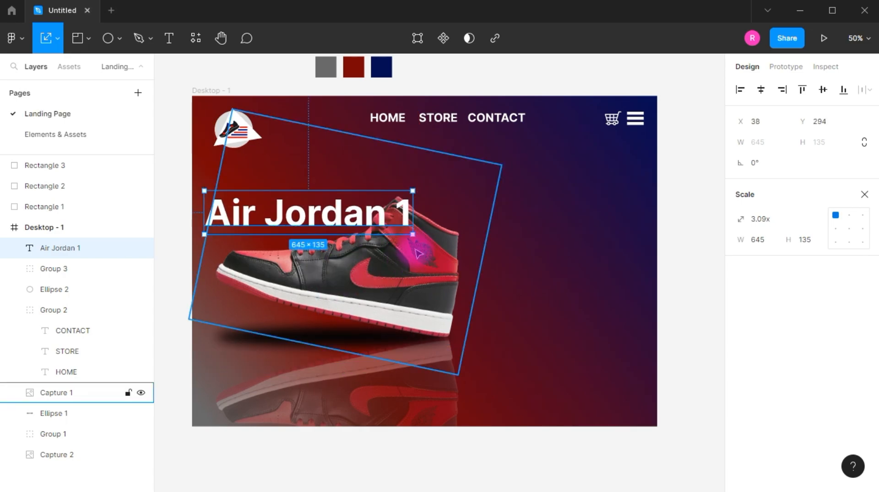
pyautogui.moveTo(413, 235); pyautogui.dragTo(325, 210)
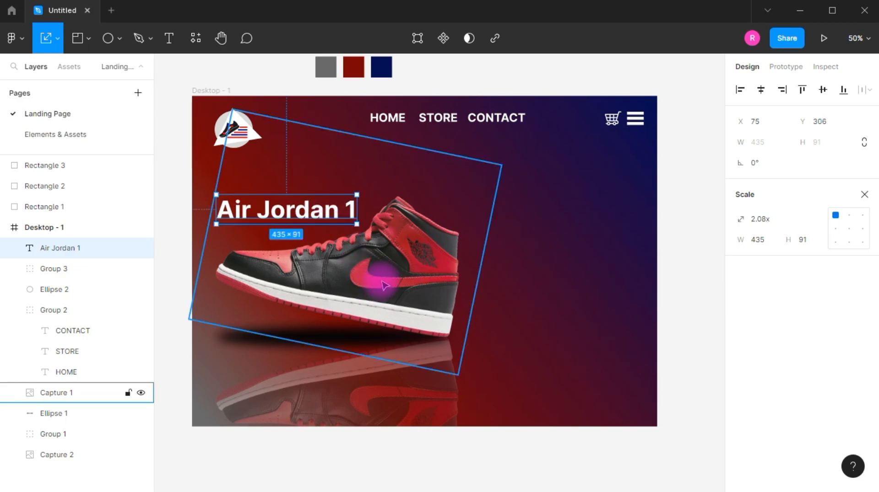
# - Group the shoe, its shadow ellipse and its reflection, and move the group slightly down and left in the frame
pyautogui.click(410, 284)
pyautogui.keyDown('shift'); pyautogui.click(231, 340); pyautogui.keyUp('shift')
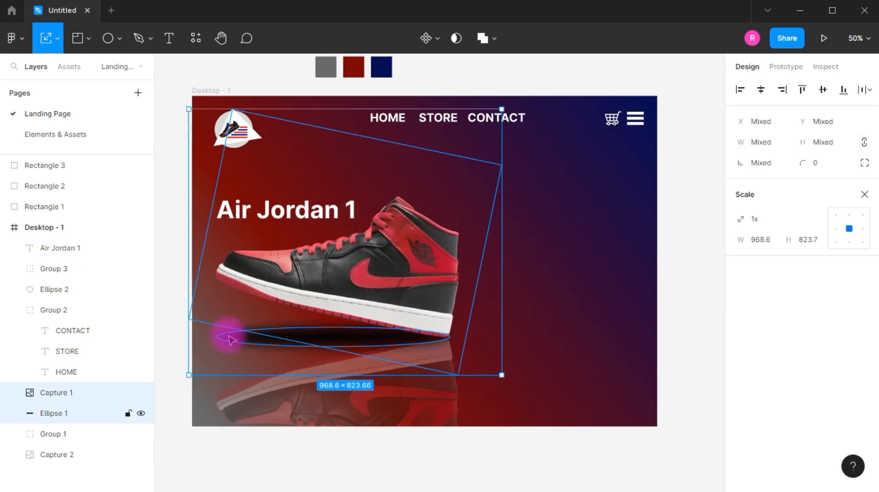
pyautogui.keyDown('shift'); pyautogui.click(276, 413); pyautogui.keyUp('shift')
pyautogui.hotkey('ctrl', 'g')
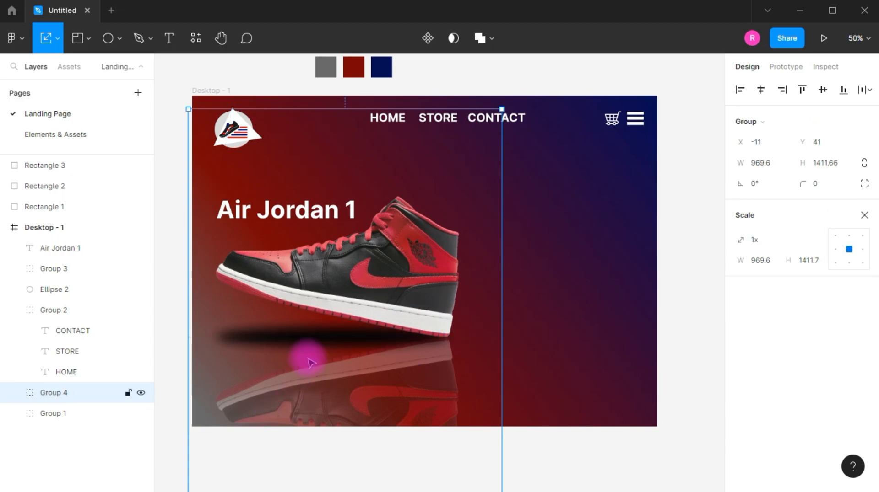
pyautogui.moveTo(332, 433); pyautogui.dragTo(368, 413)
pyautogui.moveTo(369, 325)
pyautogui.mouseDown()
pyautogui.moveTo(366, 366)
pyautogui.moveTo(363, 314)
pyautogui.mouseUp()
pyautogui.click(671, 286)
# - Add a $129 price under the title, a Stalinist One "Timeless Classics with Unbeatable Style and Legacy" tagline, and a white BUY NOW button
pyautogui.click(271, 213)
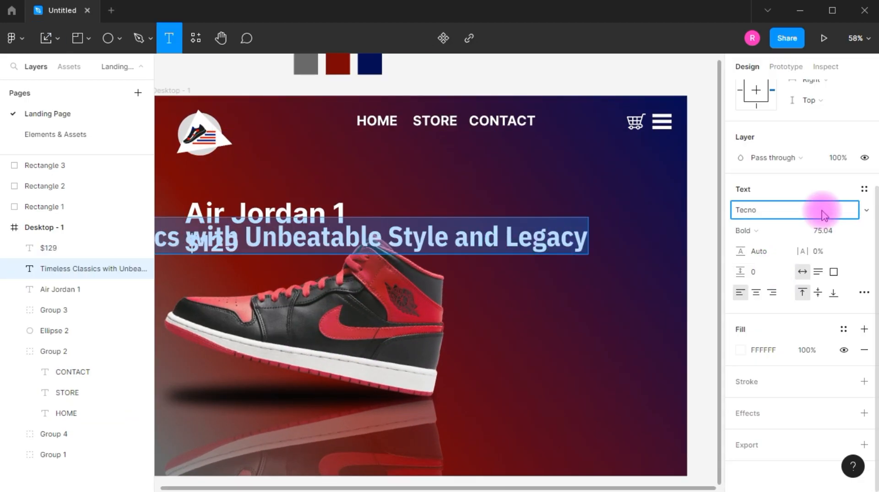
pyautogui.press('Down')
pyautogui.press('Down')
pyautogui.press('Return')
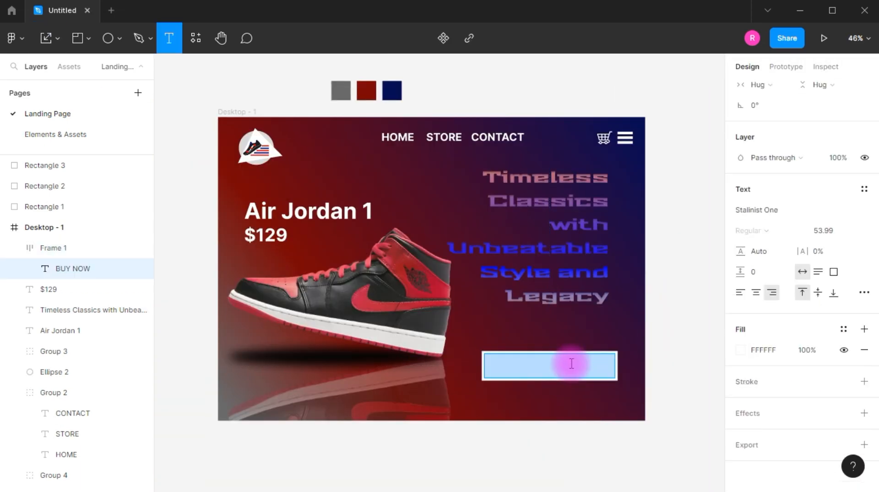
# - Recolor the BUY NOW button's text to a dark teal
pyautogui.click(741, 349)
pyautogui.write('209F9F')
pyautogui.press('Return')
pyautogui.moveTo(717, 171); pyautogui.dragTo(636, 261)
pyautogui.click(712, 158)
pyautogui.write('t')
pyautogui.hotkey('ctrl', 'z')
pyautogui.click(668, 311)
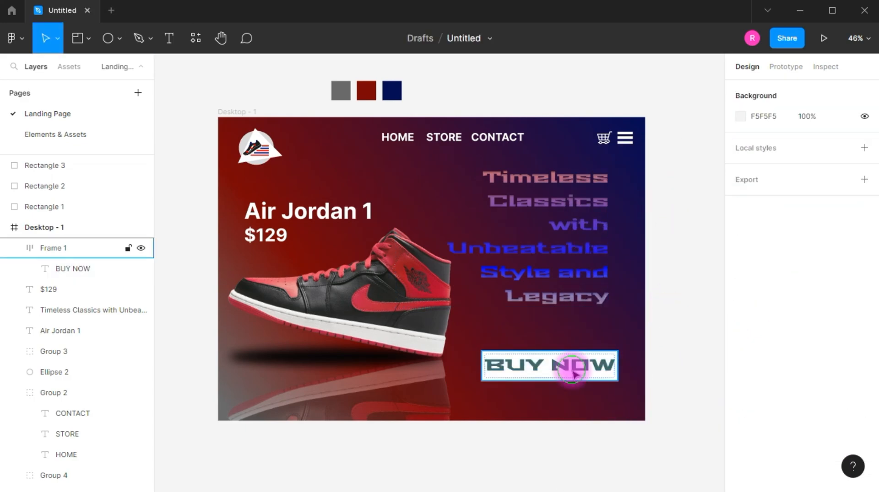
# - Set the BUY NOW button's auto layout padding to 16 horizontally and 9 vertically
pyautogui.click(574, 373)
pyautogui.click(815, 290)
pyautogui.click(758, 326)
pyautogui.write('9')
pyautogui.press('Tab')
pyautogui.write('9')
pyautogui.click(864, 324)
pyautogui.click(816, 347)
pyautogui.click(561, 371)
pyautogui.click(777, 326)
pyautogui.press('Tab')
pyautogui.click(764, 325)
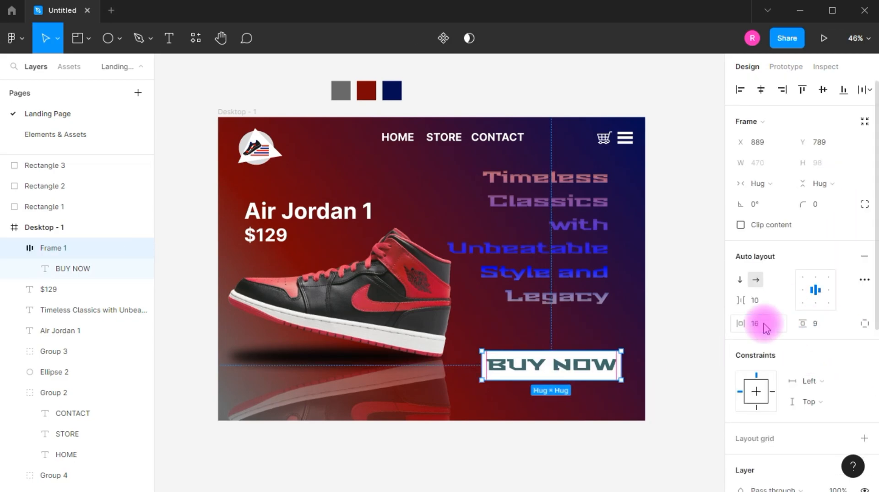
# - Scale down the BUY NOW button and move the tagline down to sit right-aligned just above it
pyautogui.click(602, 378)
pyautogui.press('k')
pyautogui.moveTo(623, 381); pyautogui.dragTo(607, 361)
pyautogui.moveTo(587, 247); pyautogui.dragTo(607, 294)
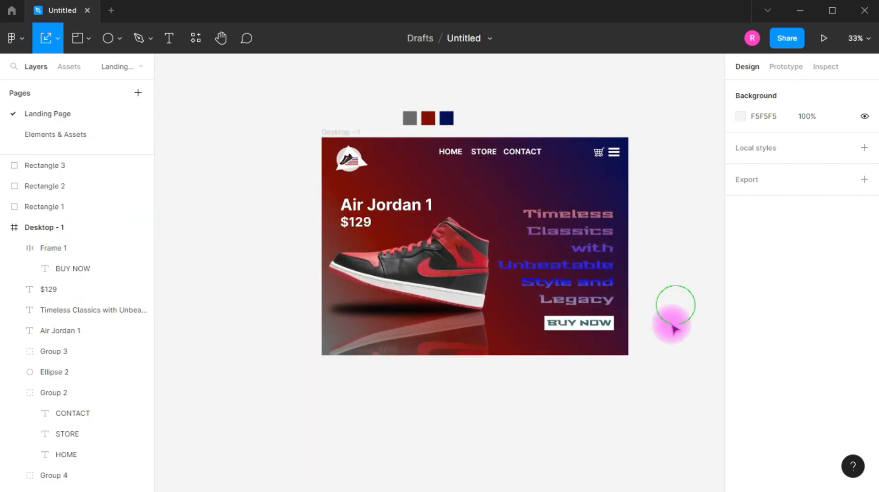